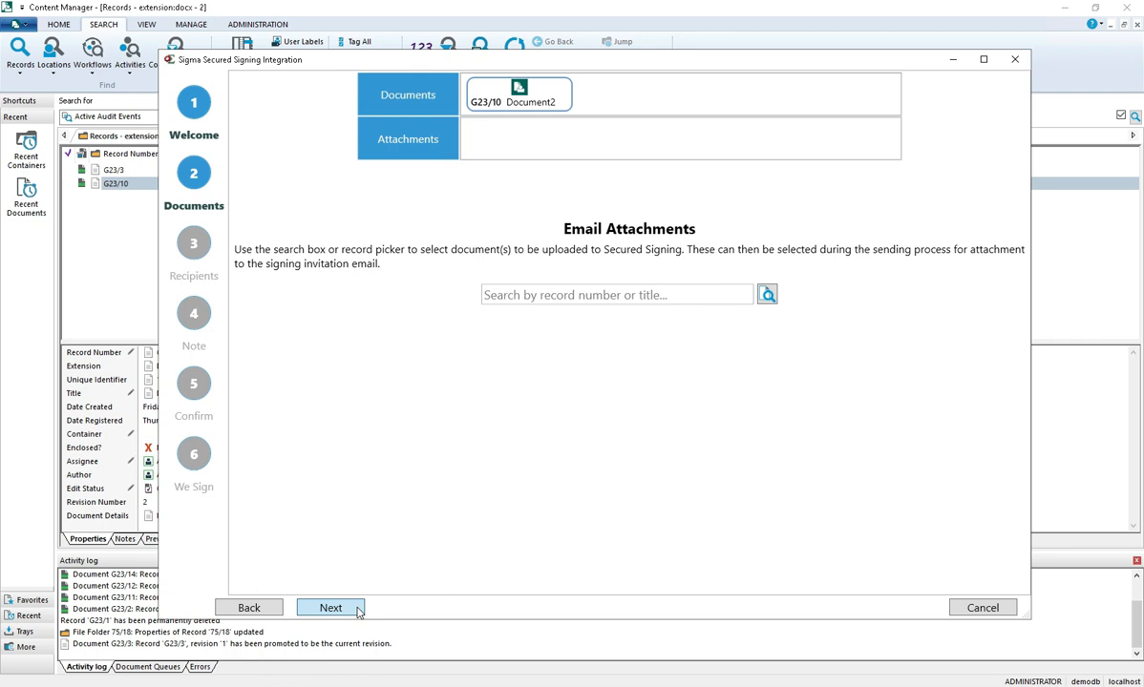
# - Proceed without email attachments and add the first matching person found by searching "abb" as a signing recipient
pyautogui.click(331, 608)
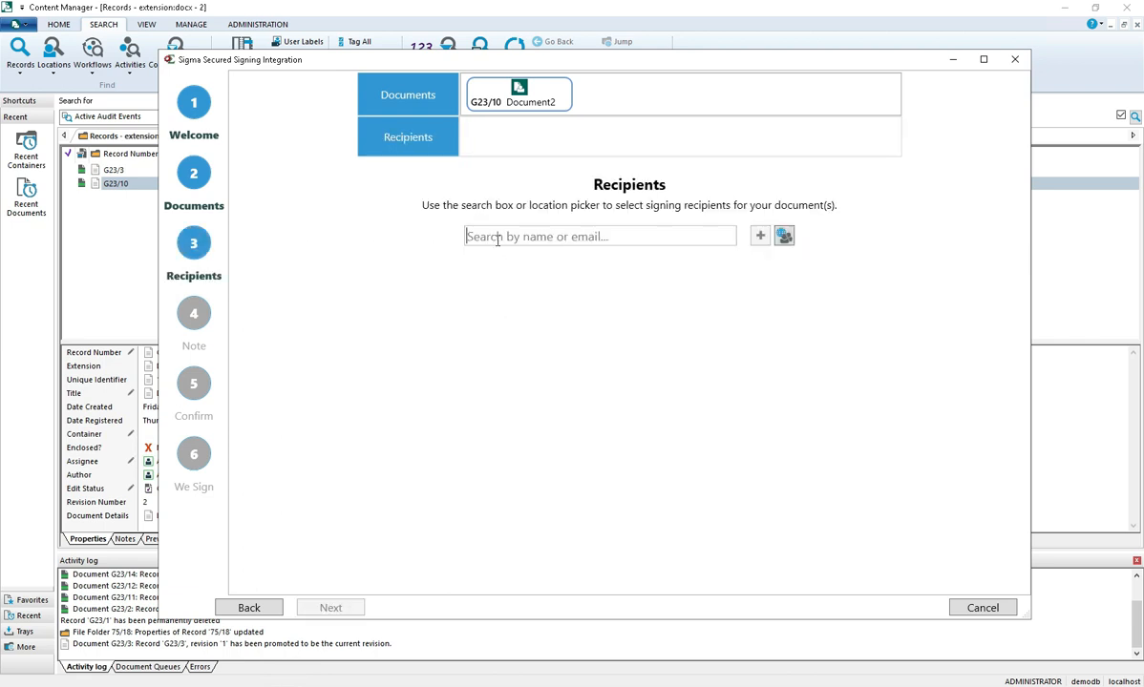
pyautogui.click(496, 239)
pyautogui.write('abb')
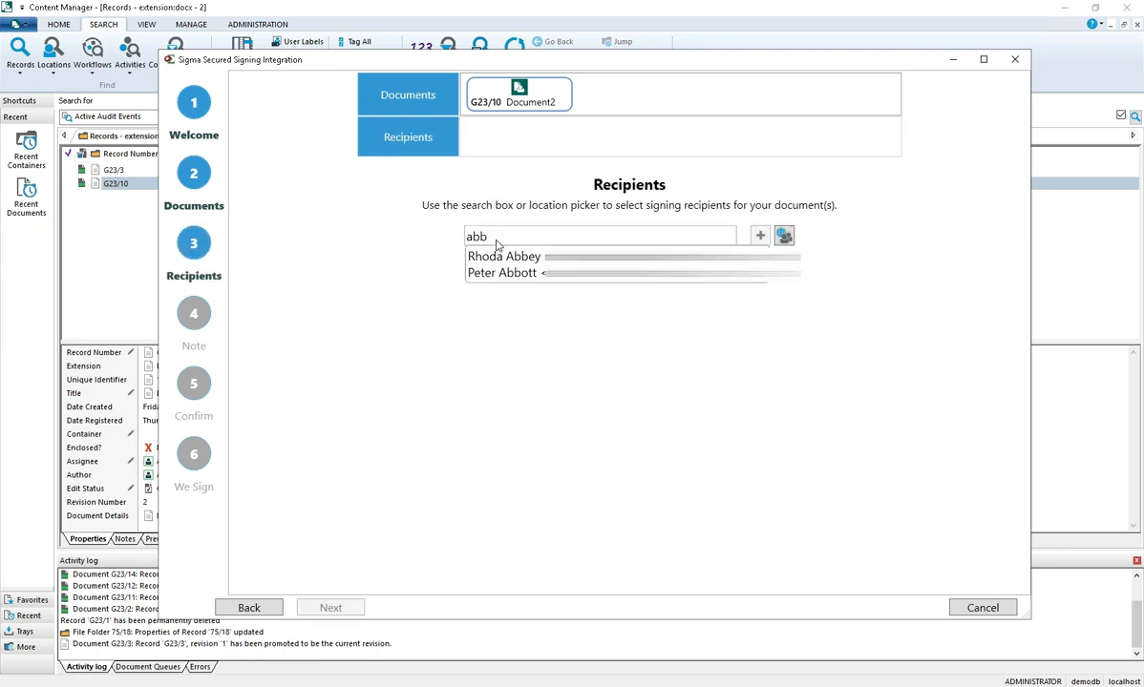
pyautogui.click(518, 256)
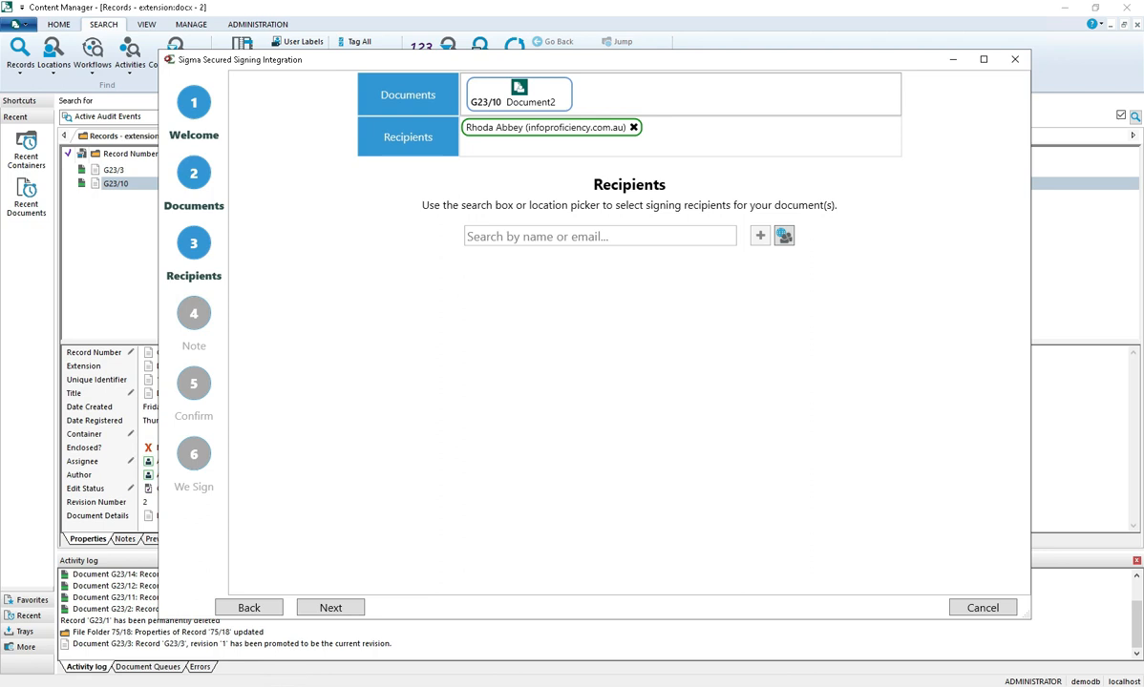
# - Add a second, external signing recipient by entering the recipient's email address, first name and last name
pyautogui.write('tes')
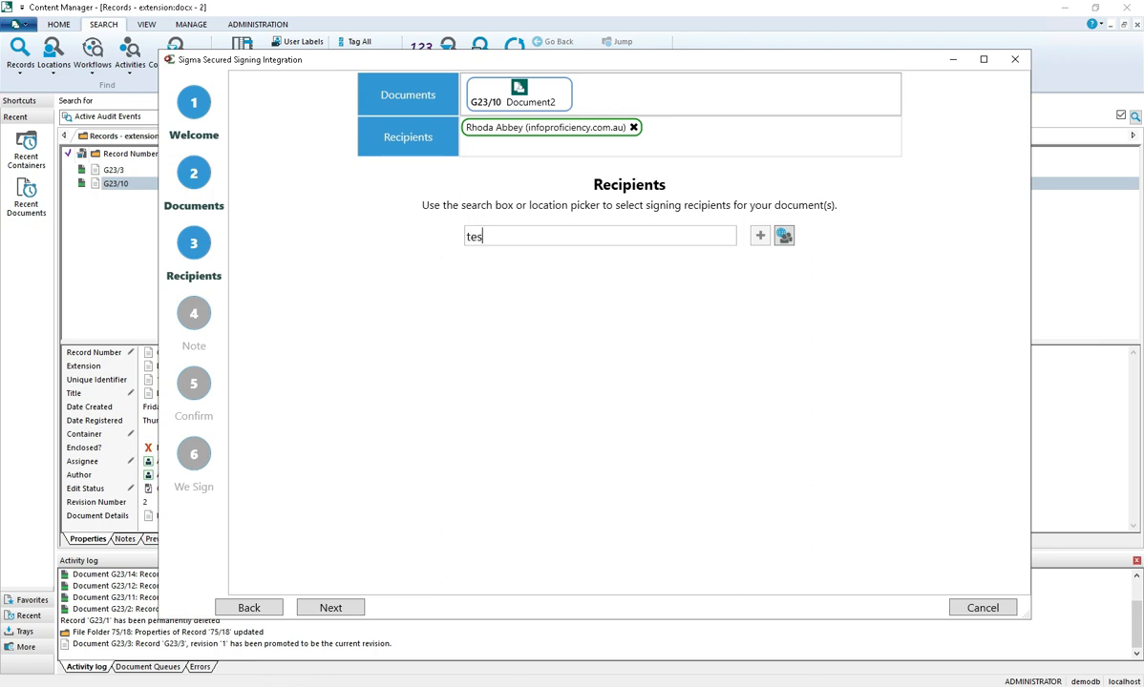
pyautogui.write('t@example.com')
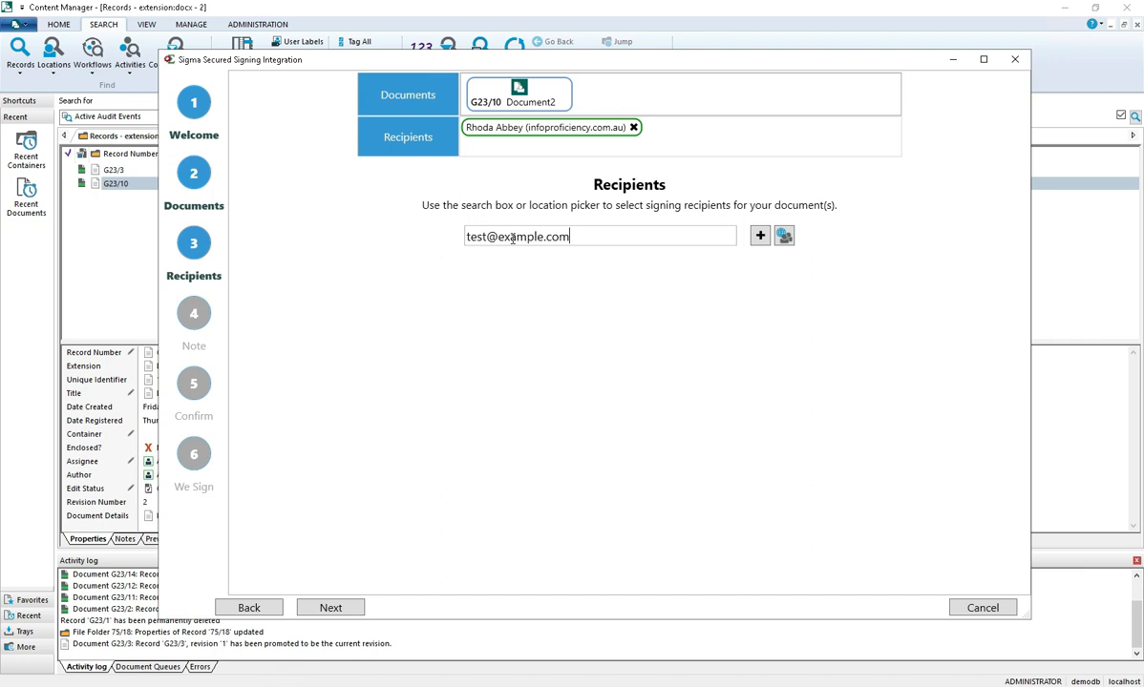
pyautogui.click(759, 236)
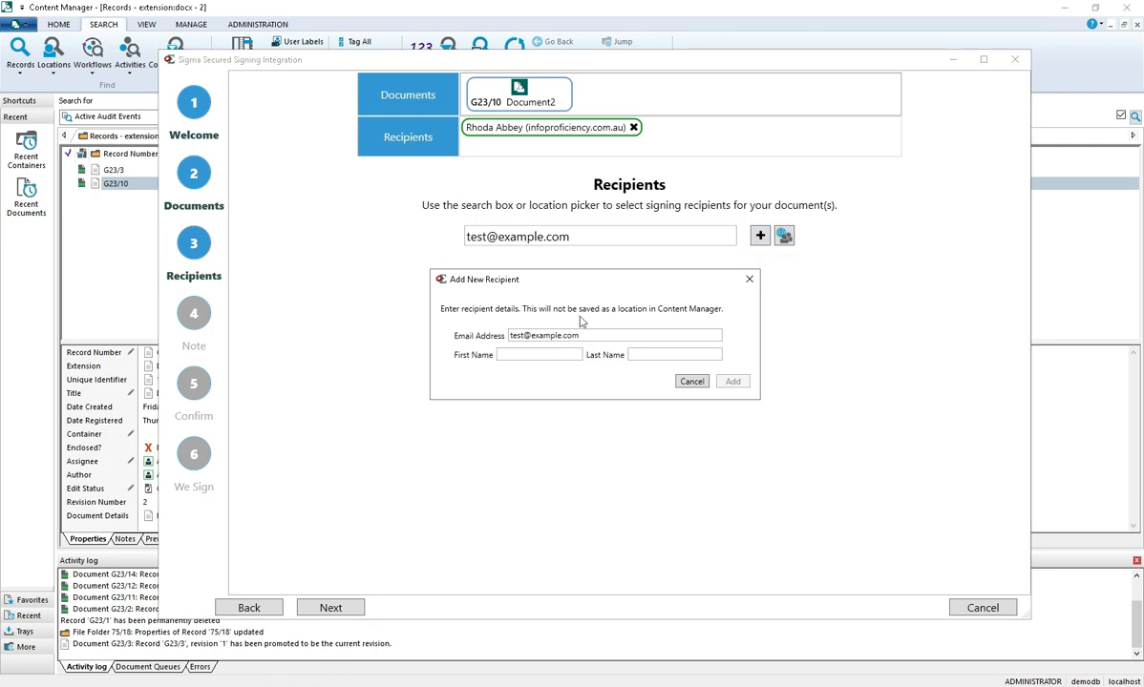
pyautogui.write('Test')
pyautogui.click(651, 355)
pyautogui.write('Test')
pyautogui.click(731, 382)
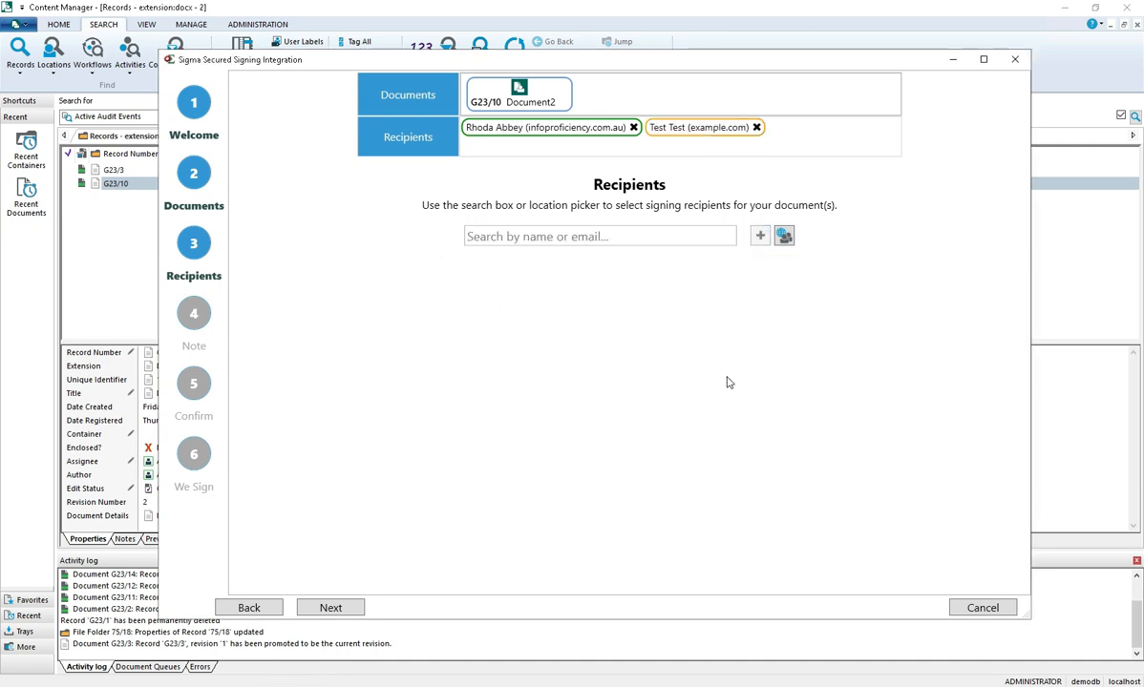
# - Leave the record note empty and accept sending the document with its current security profile, continuing to the We Sign stage
pyautogui.click(357, 610)
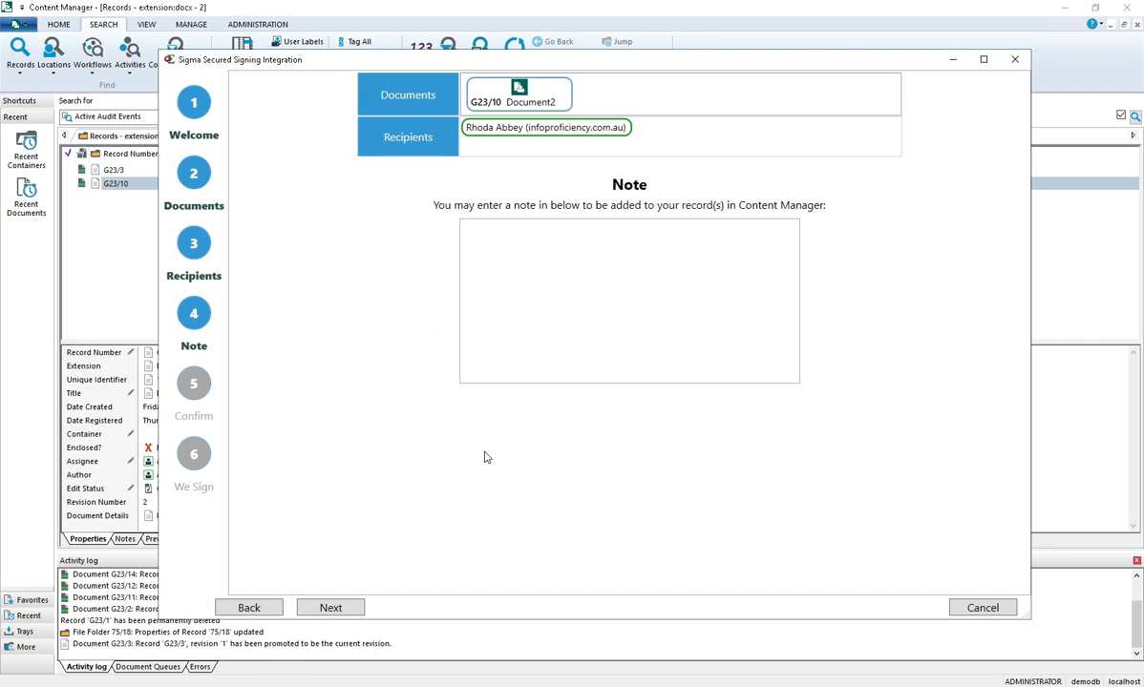
pyautogui.click(354, 610)
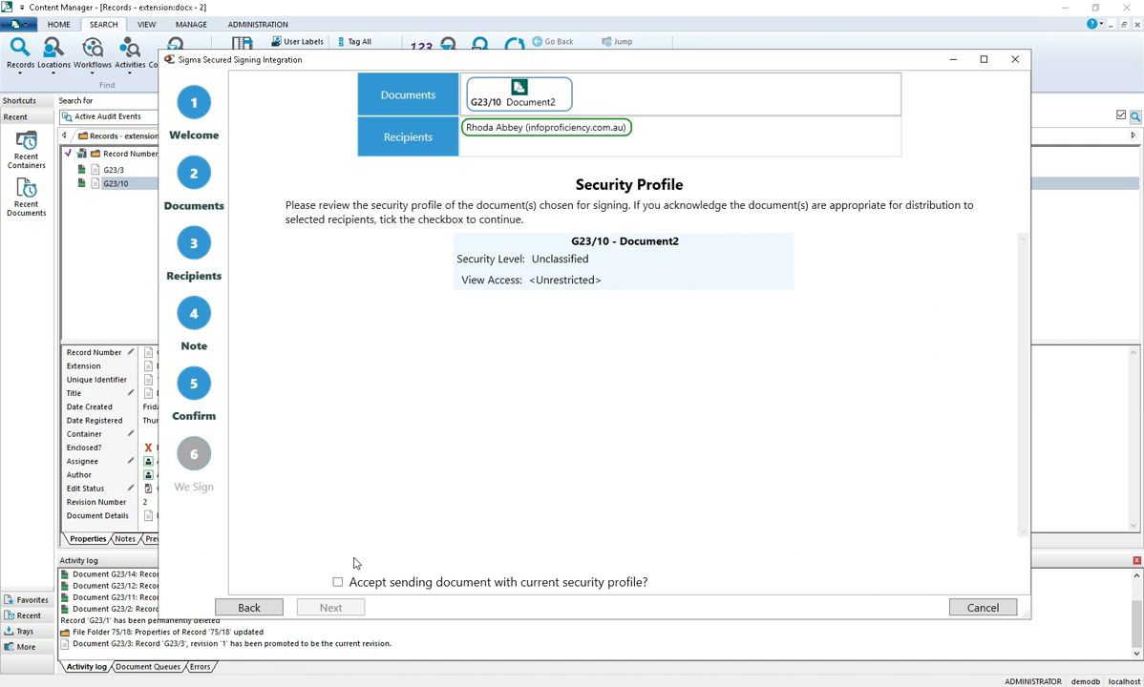
pyautogui.click(338, 582)
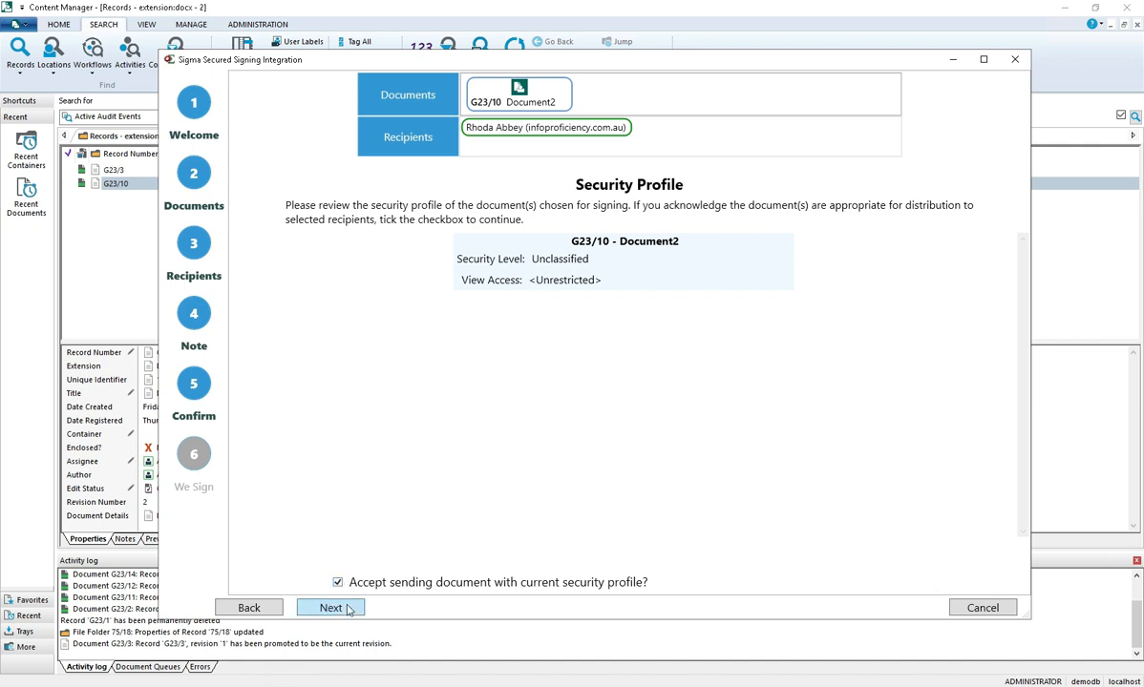
pyautogui.click(349, 610)
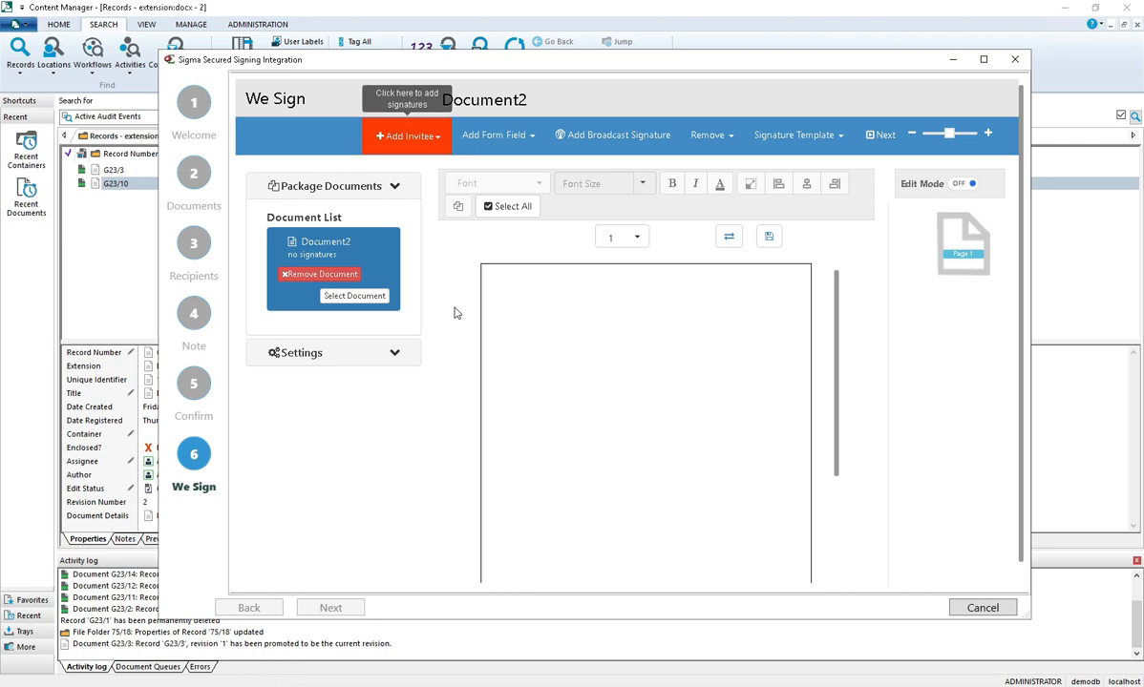
# - Add the recipient as an invitee and place their signature field below the "This is a blank document" text on page 1
pyautogui.click(403, 145)
pyautogui.click(428, 164)
pyautogui.click(418, 141)
pyautogui.click(435, 168)
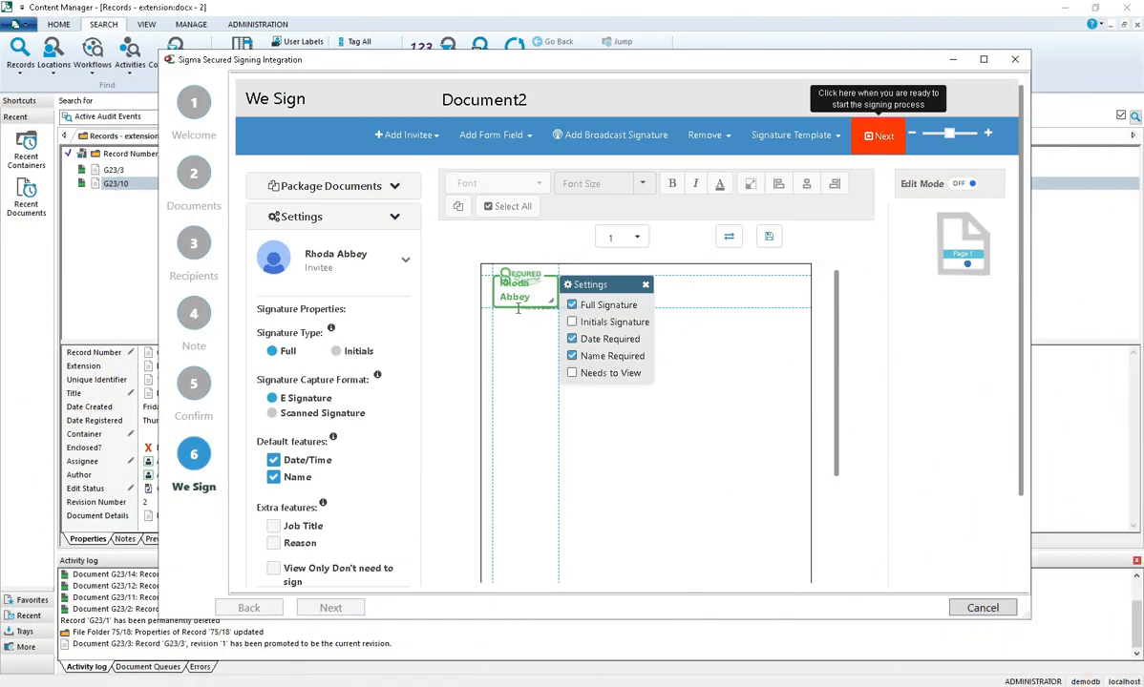
pyautogui.moveTo(516, 289); pyautogui.dragTo(541, 383)
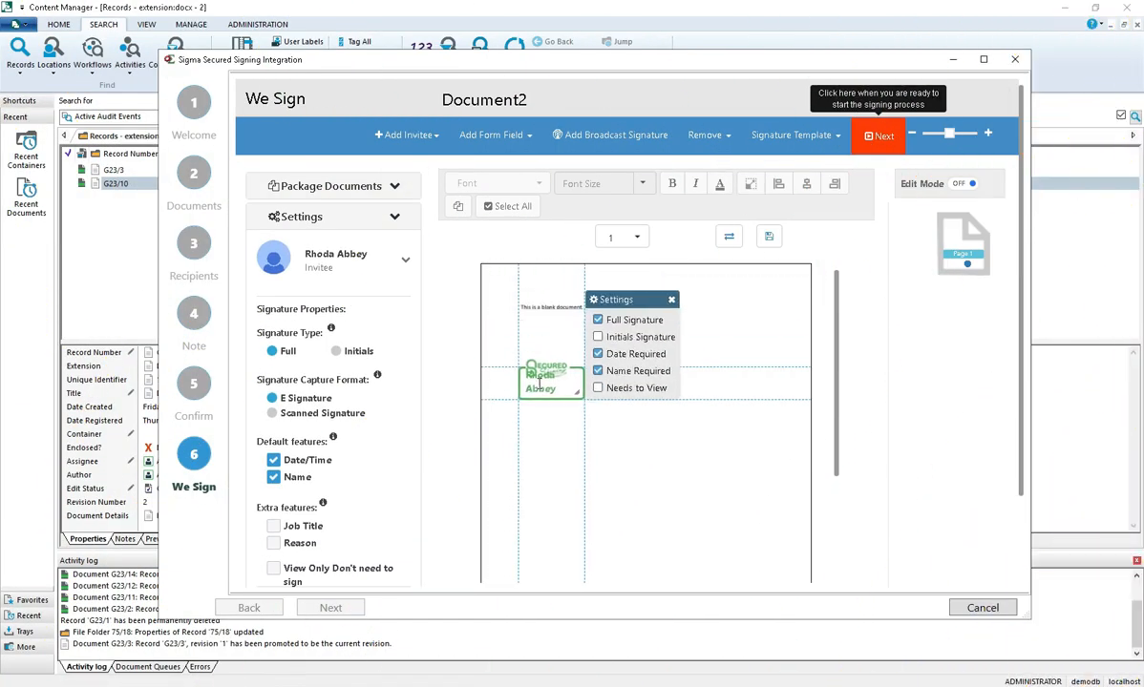
# - Send the signing invitation for Document2 with the default invitation workflow settings and finish the invitation
pyautogui.click(877, 146)
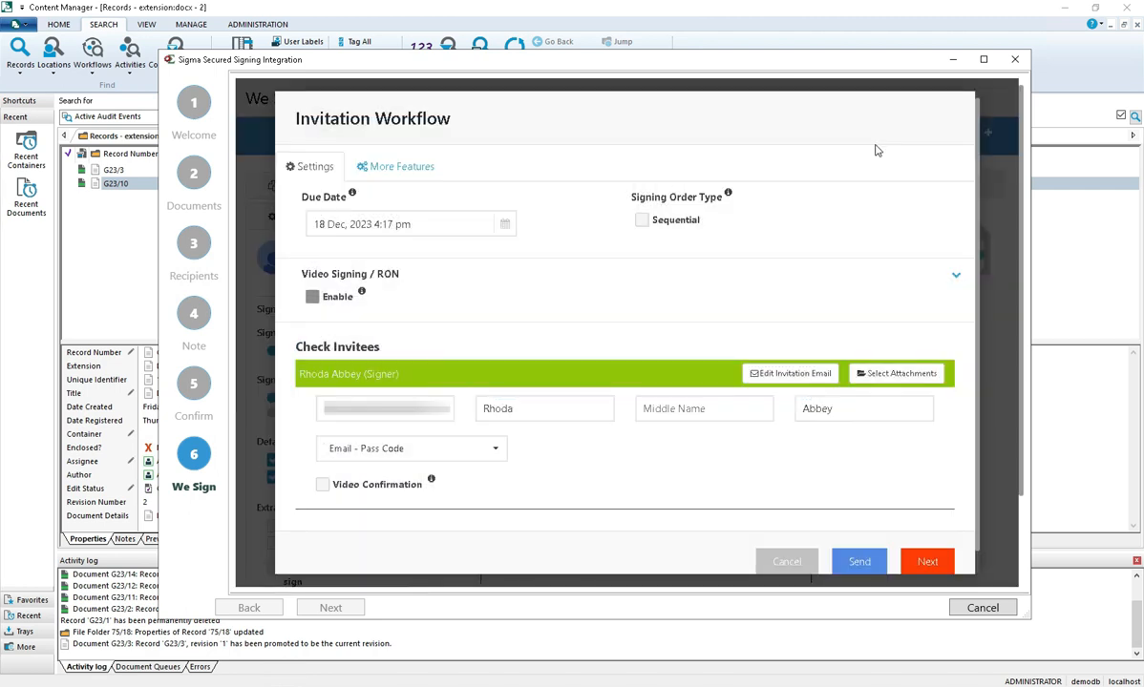
pyautogui.click(855, 564)
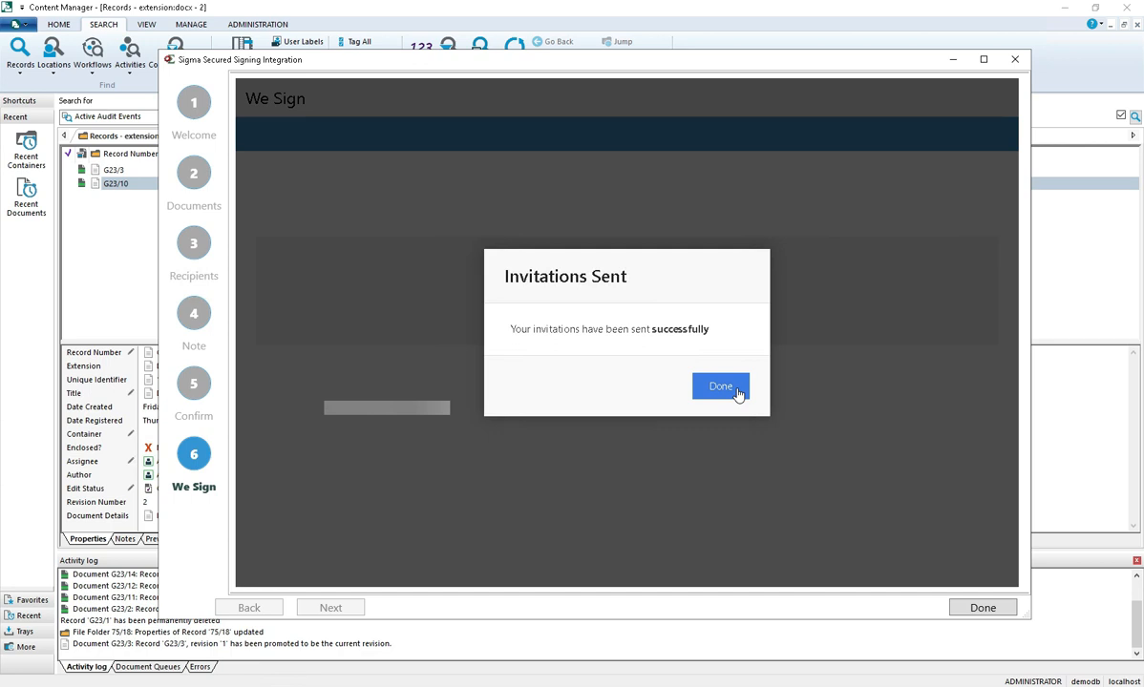
pyautogui.click(721, 387)
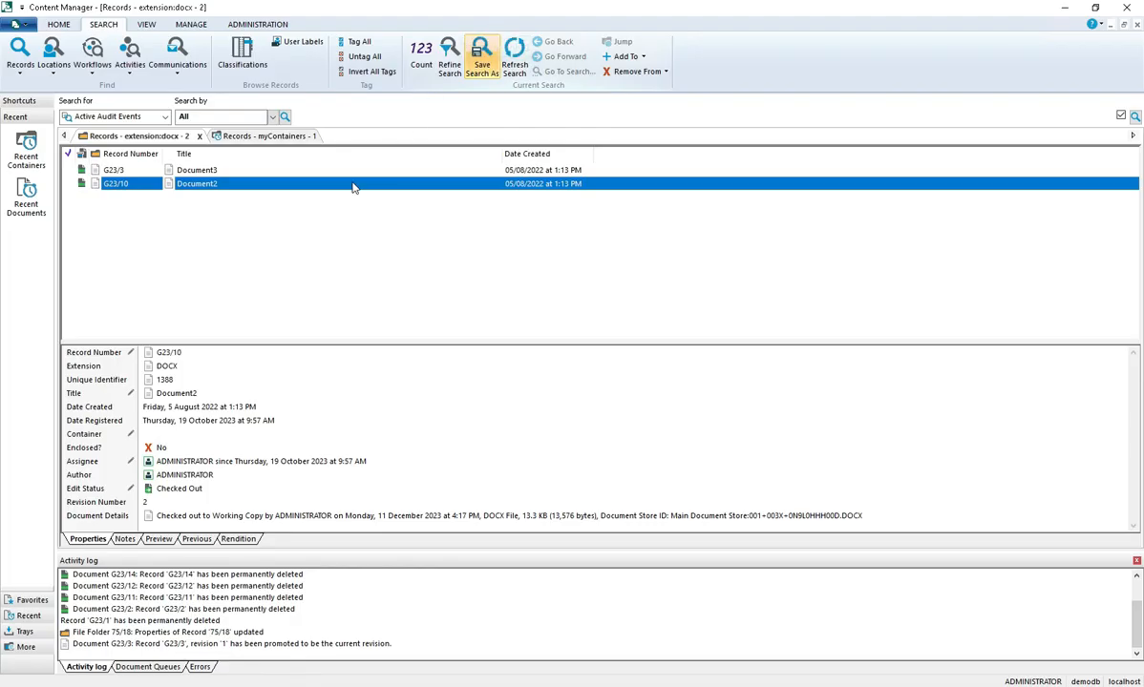
# - Reopen Secured Signing - WeSign for record G23/10 and view the signing history for all active documents
pyautogui.rightClick(351, 183)
pyautogui.moveTo(447, 527)
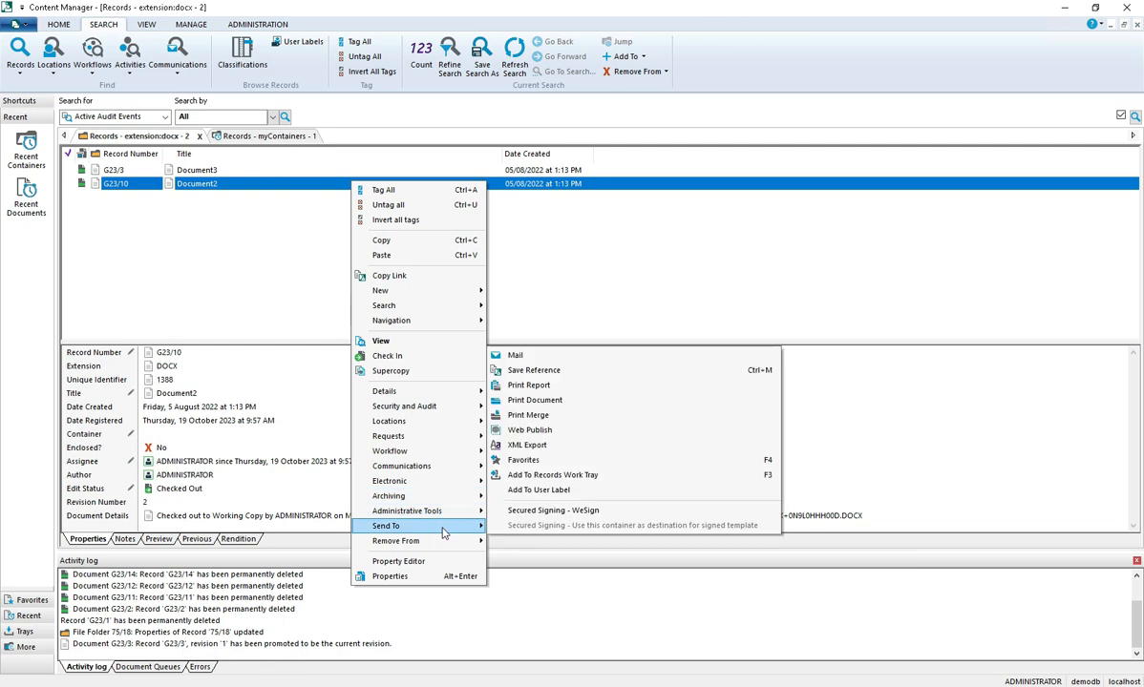
pyautogui.click(581, 511)
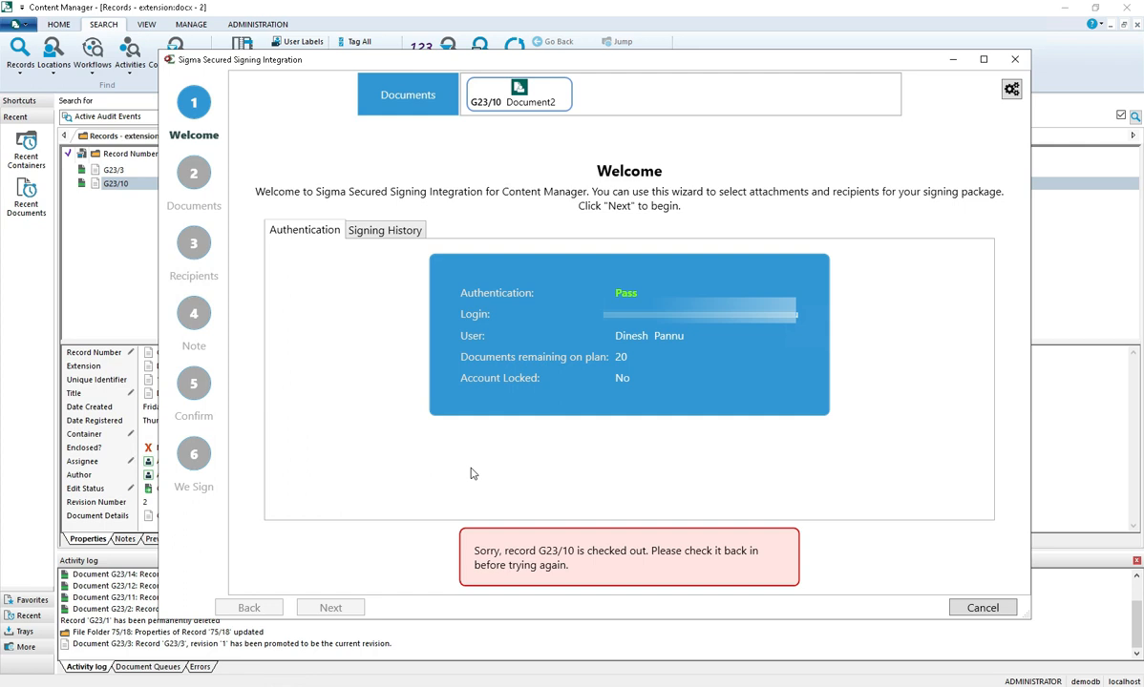
pyautogui.click(418, 230)
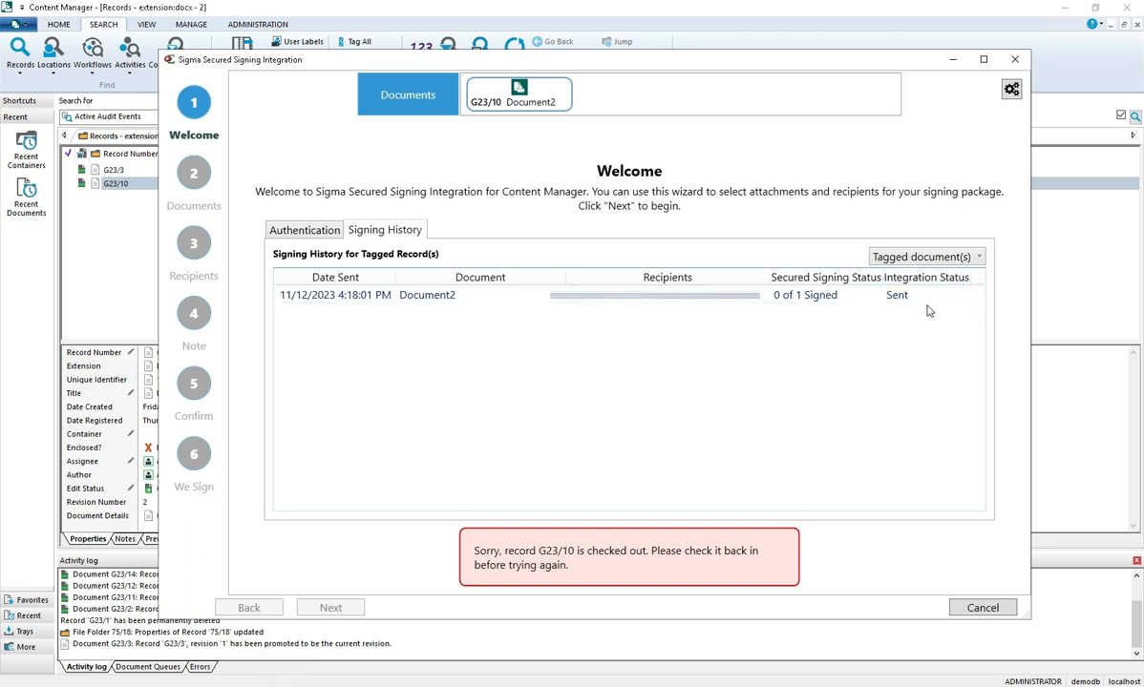
pyautogui.click(940, 258)
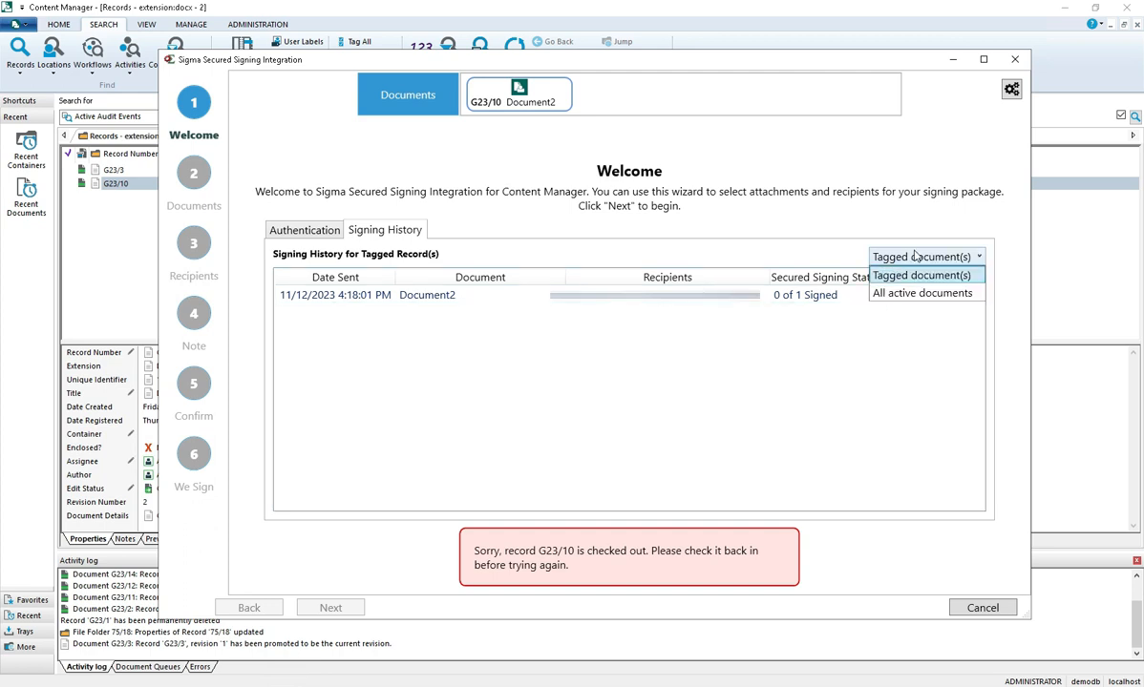
pyautogui.click(917, 294)
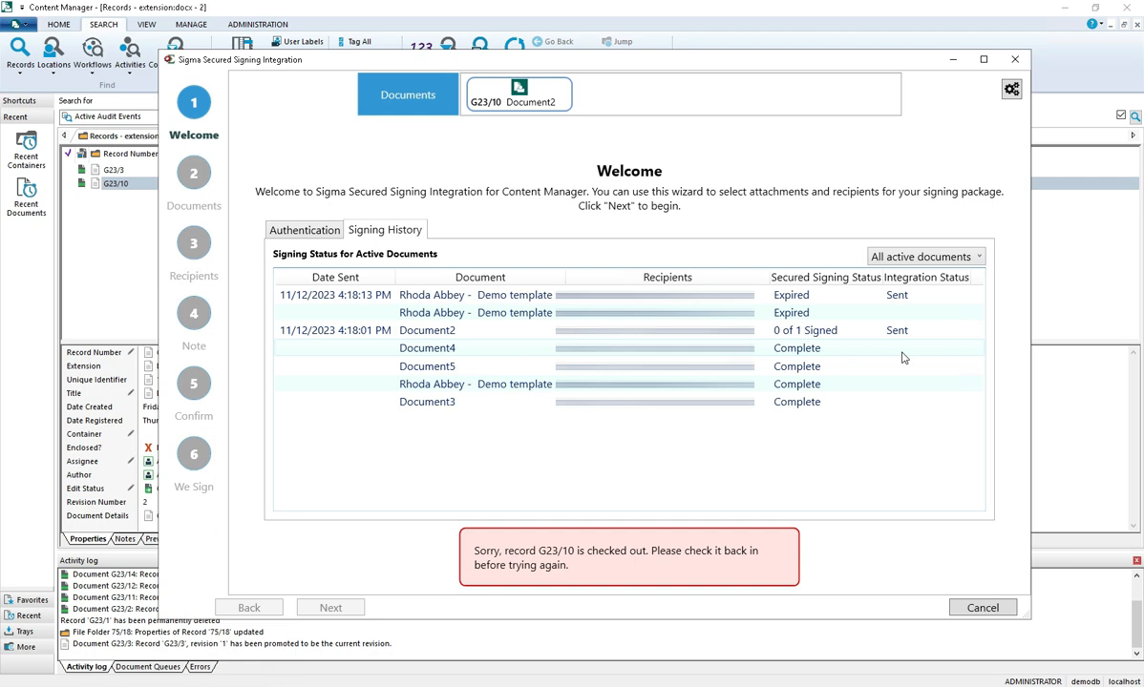
# - In the integration configuration, keep Valid Recipients at Any and disable Allow Notes, External Recipient Warning and Security Level Acknowledgment
pyautogui.click(1011, 90)
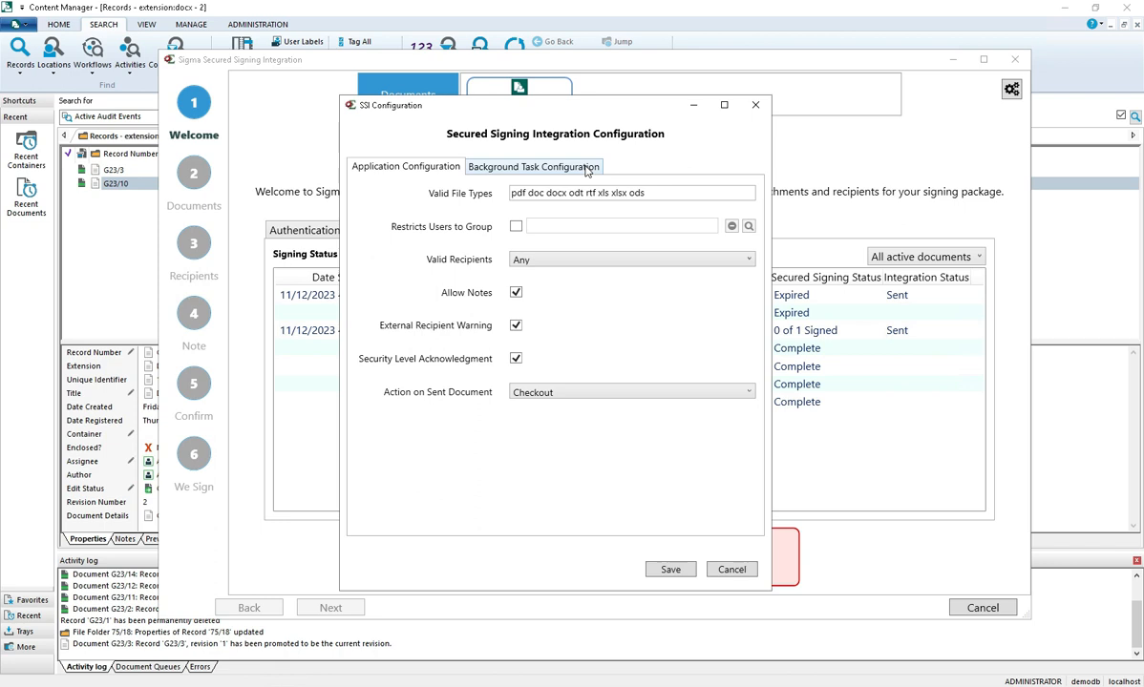
pyautogui.click(541, 260)
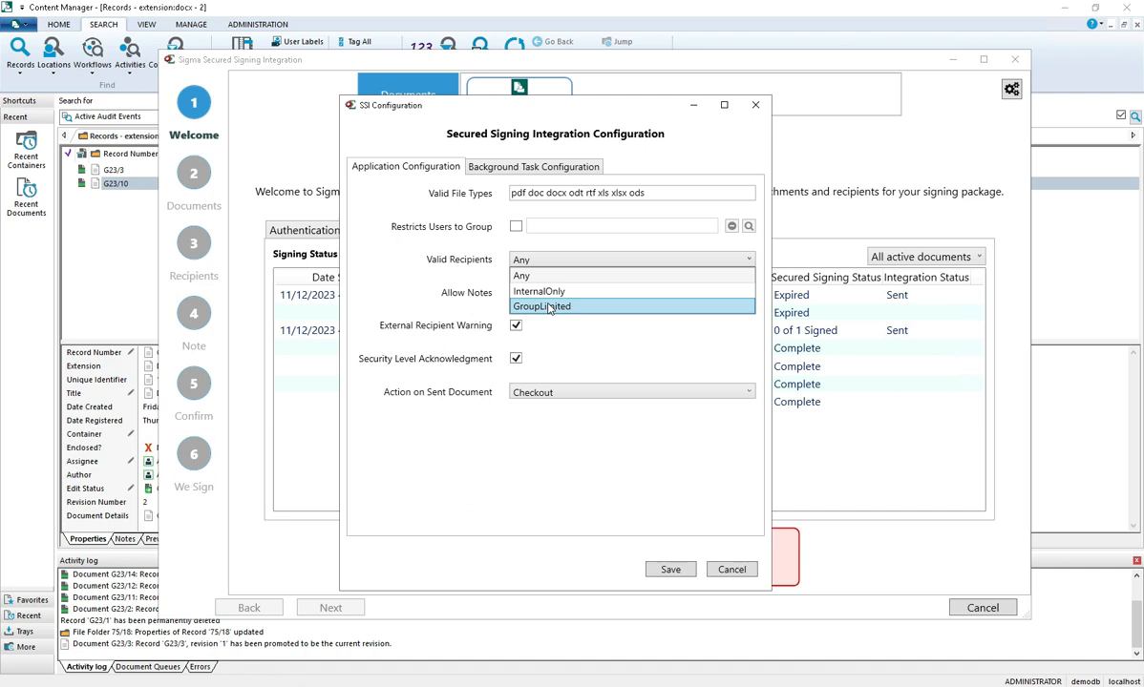
pyautogui.click(518, 276)
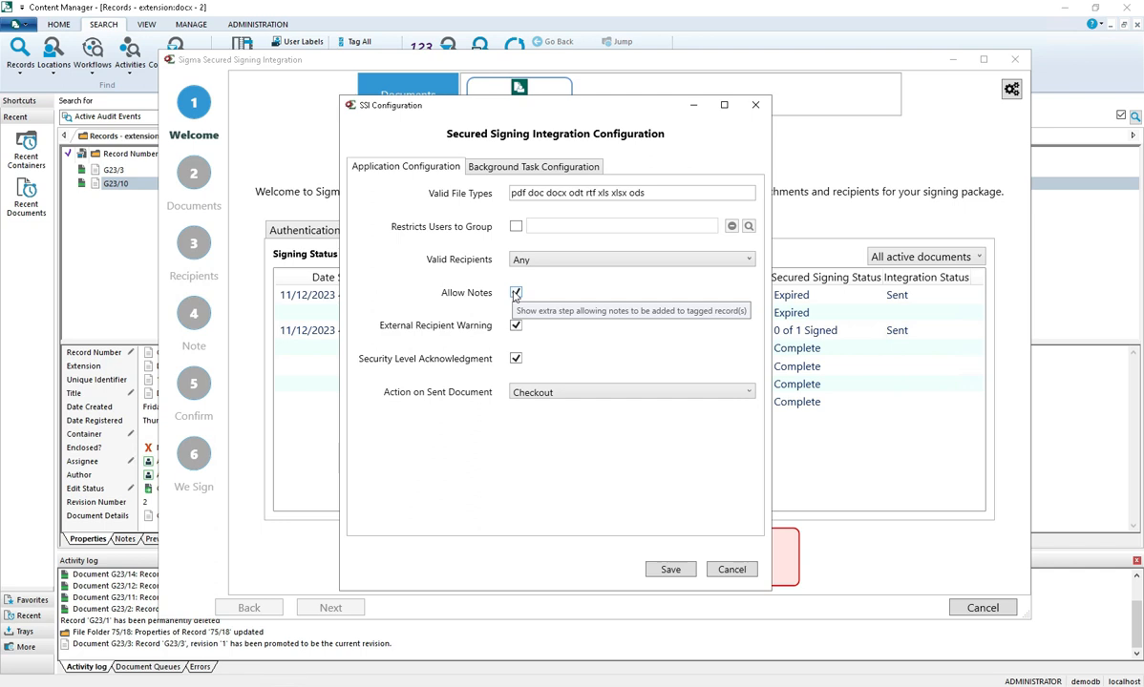
pyautogui.click(516, 293)
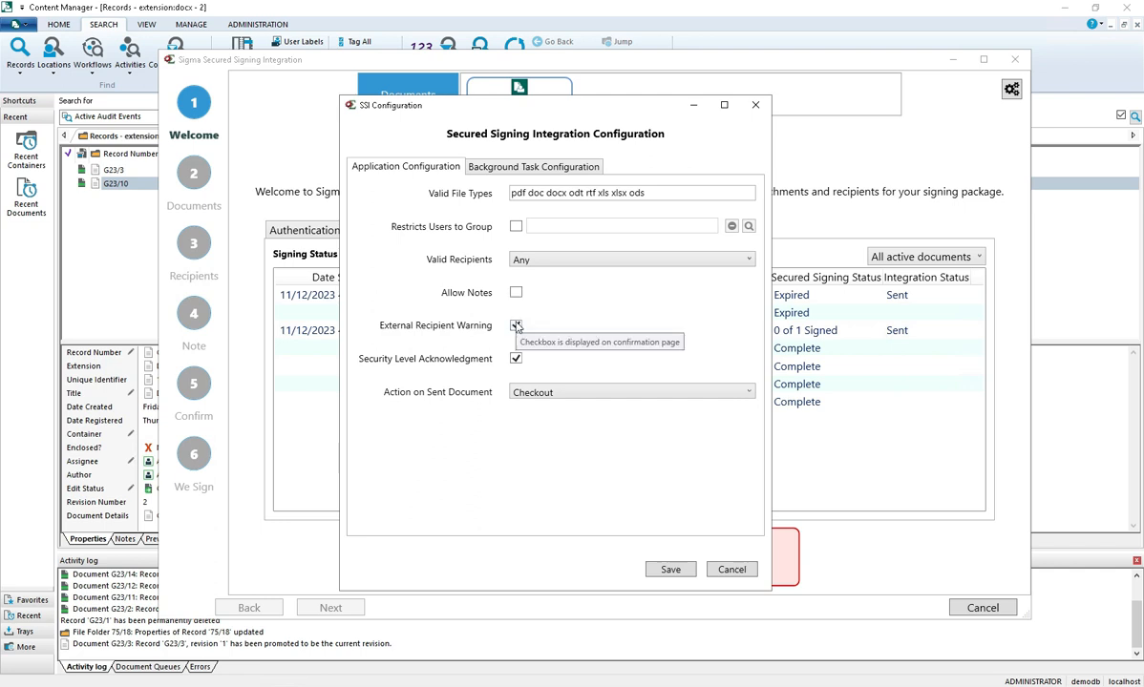
pyautogui.click(516, 326)
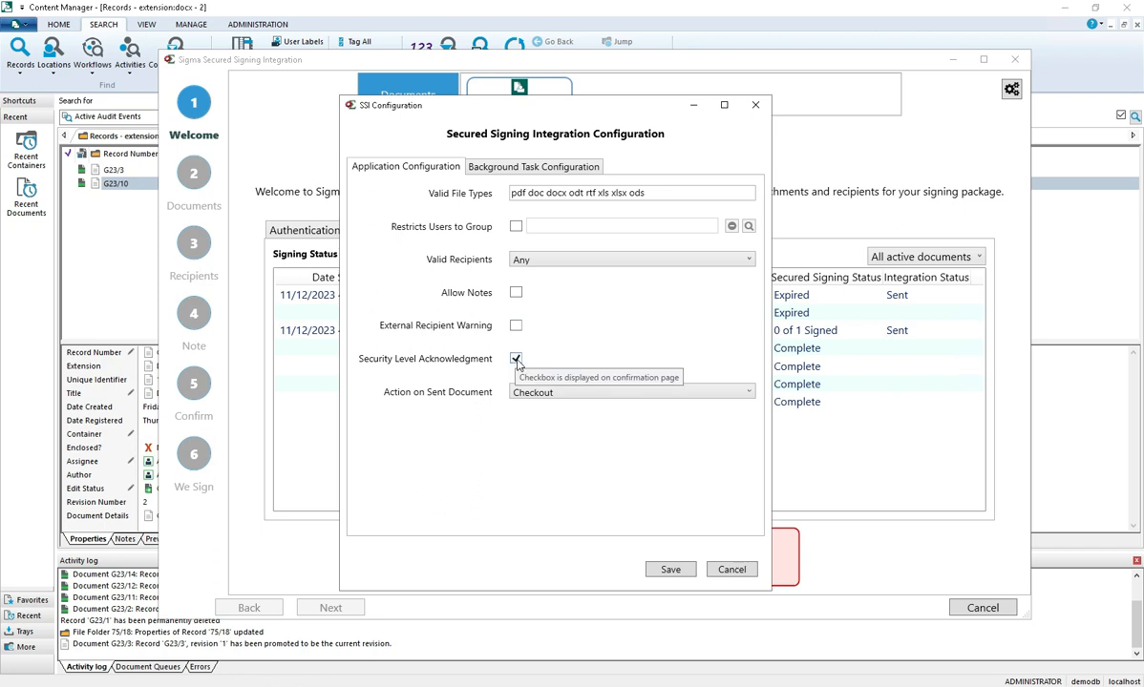
pyautogui.click(516, 359)
pyautogui.click(558, 395)
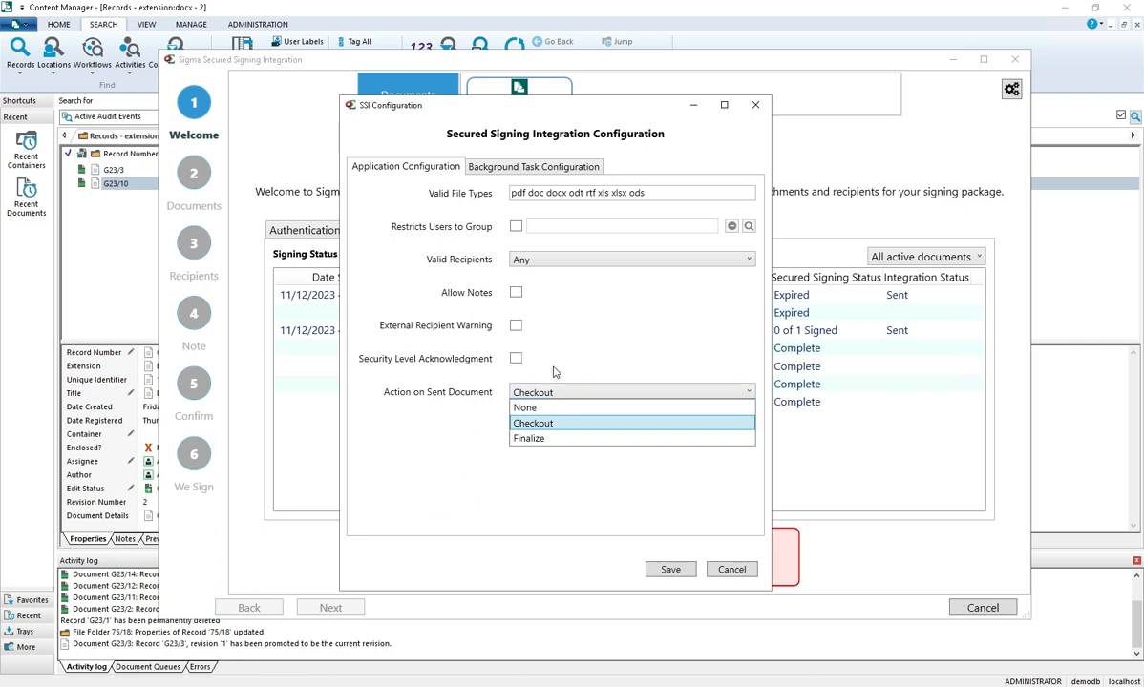
pyautogui.click(554, 370)
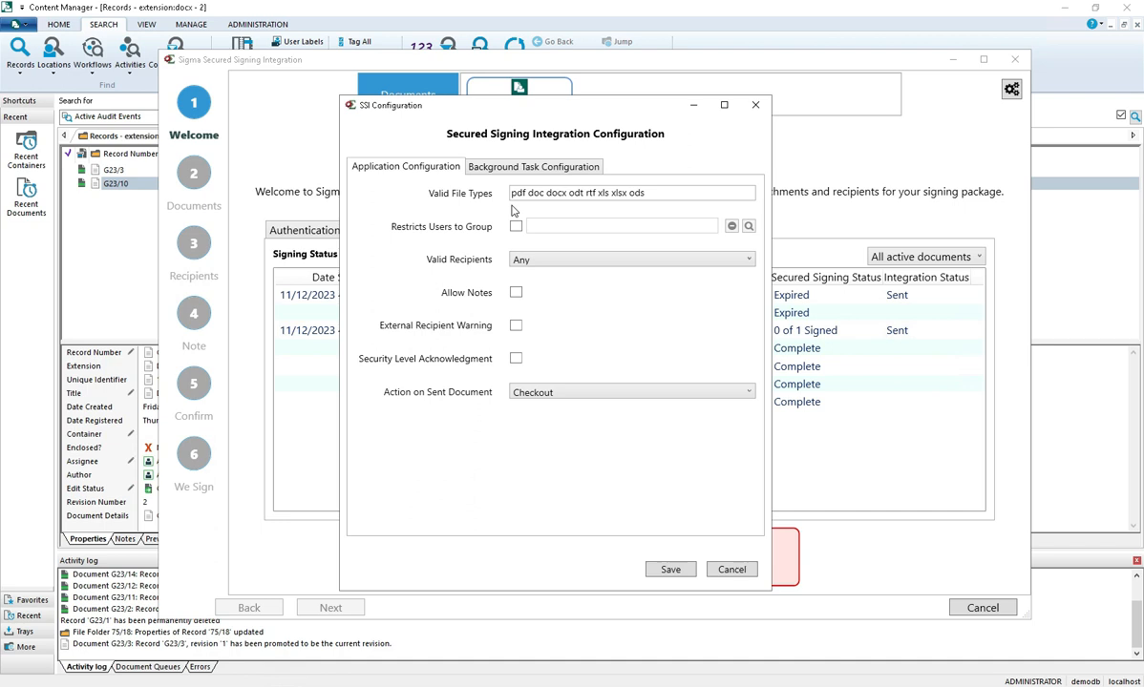
# - Review the background task's completion certificate and WeSign attachment options, save the configuration, and exit the signing wizard
pyautogui.click(506, 168)
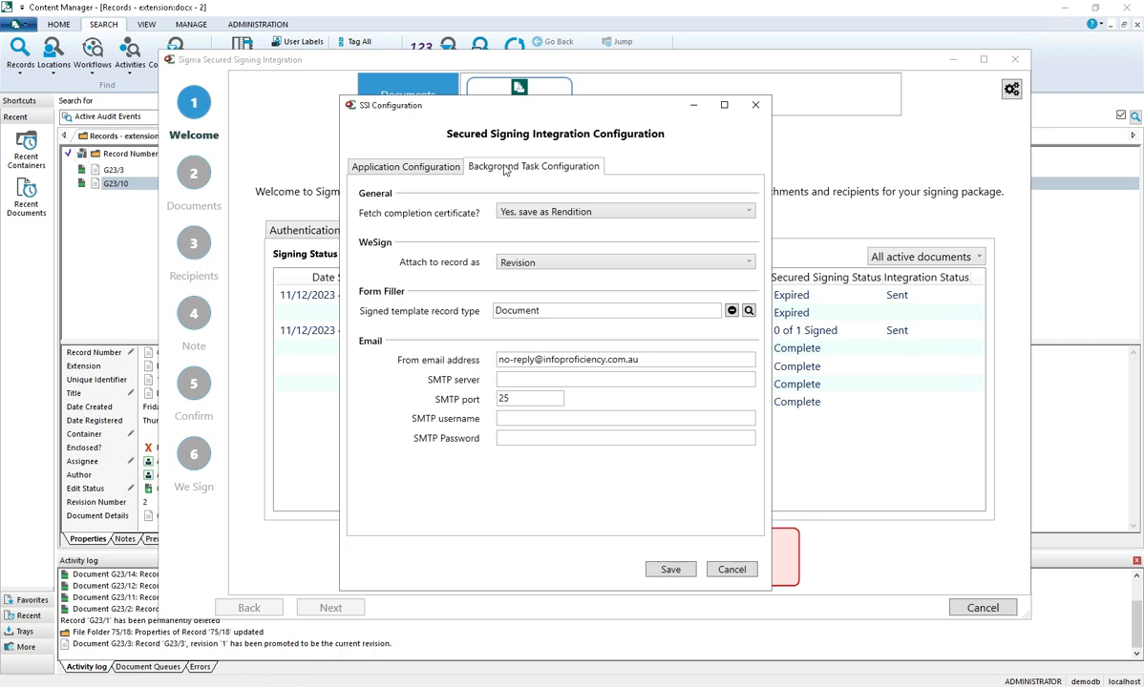
pyautogui.click(620, 216)
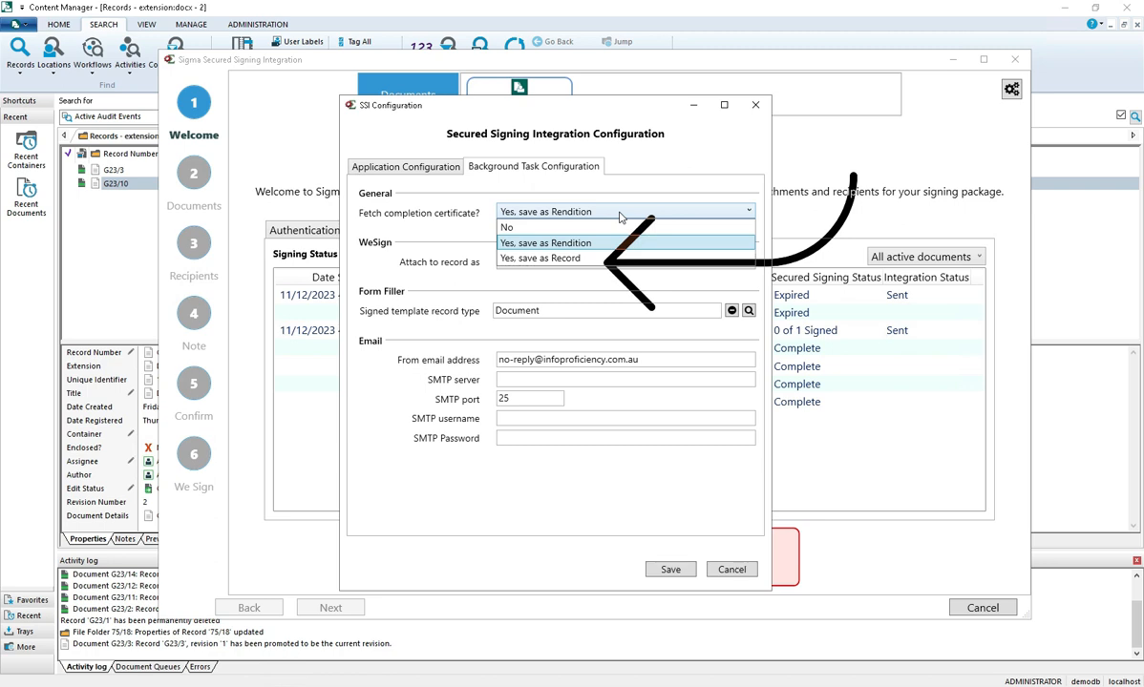
pyautogui.click(619, 212)
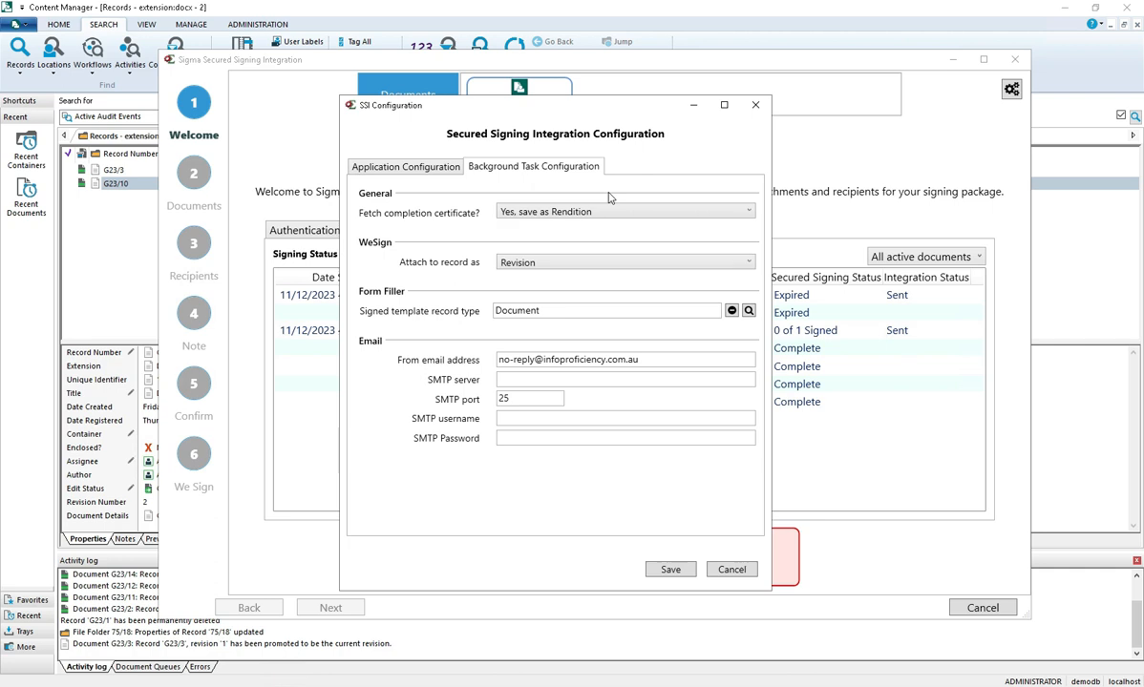
pyautogui.click(619, 263)
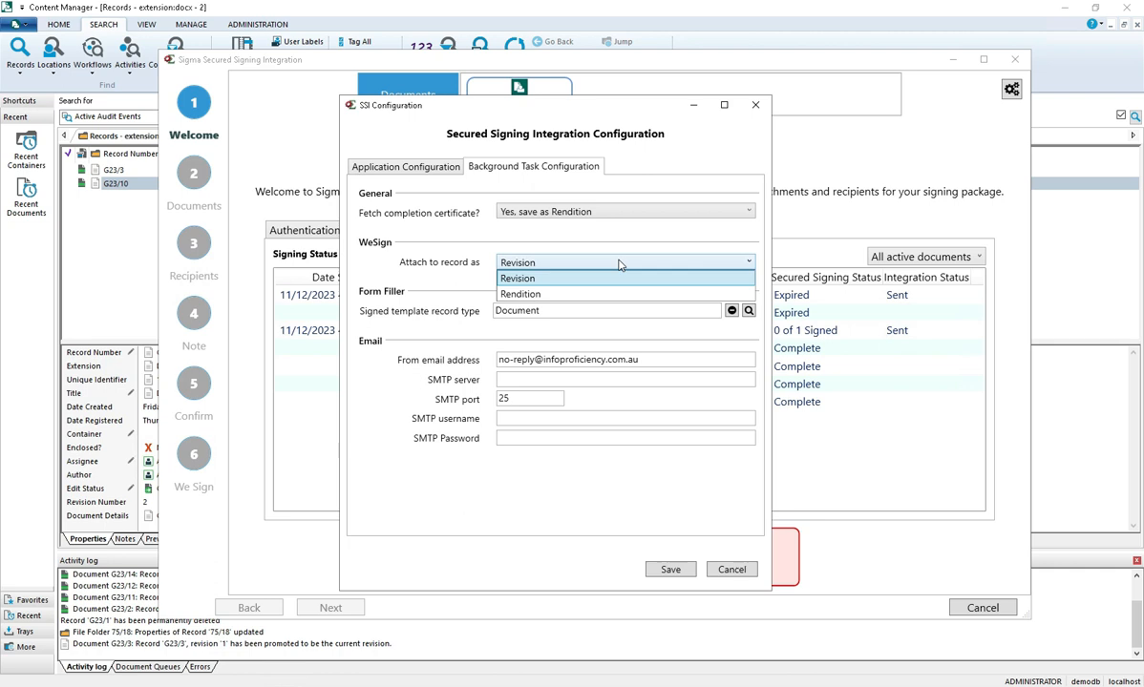
pyautogui.click(599, 247)
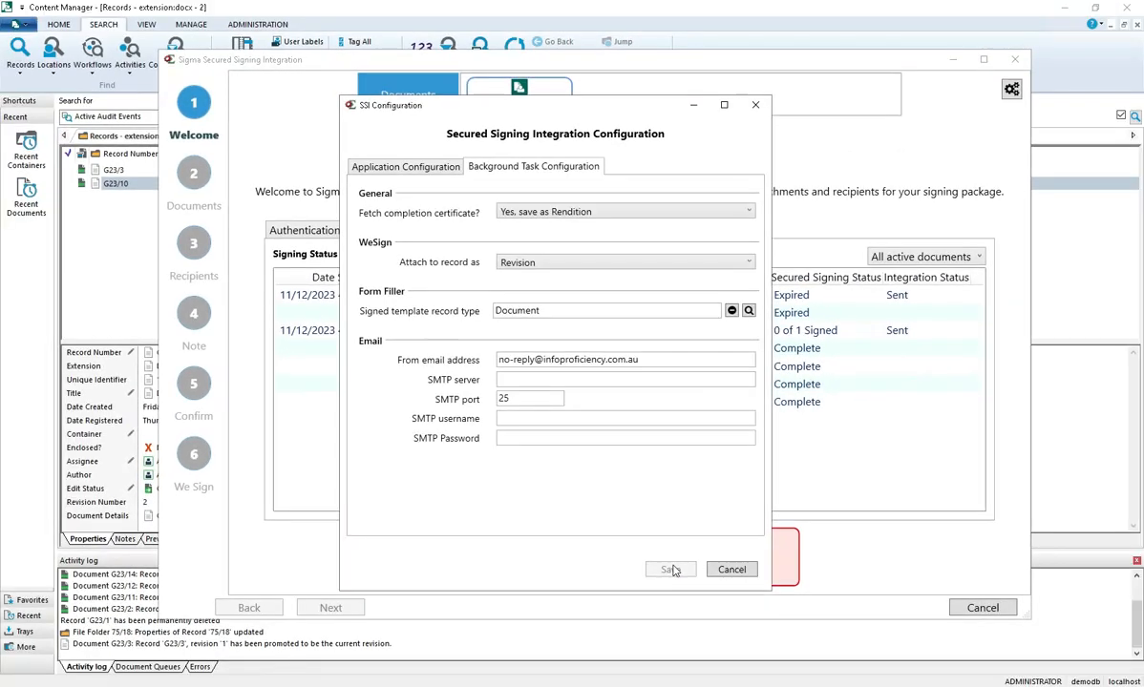
pyautogui.click(691, 594)
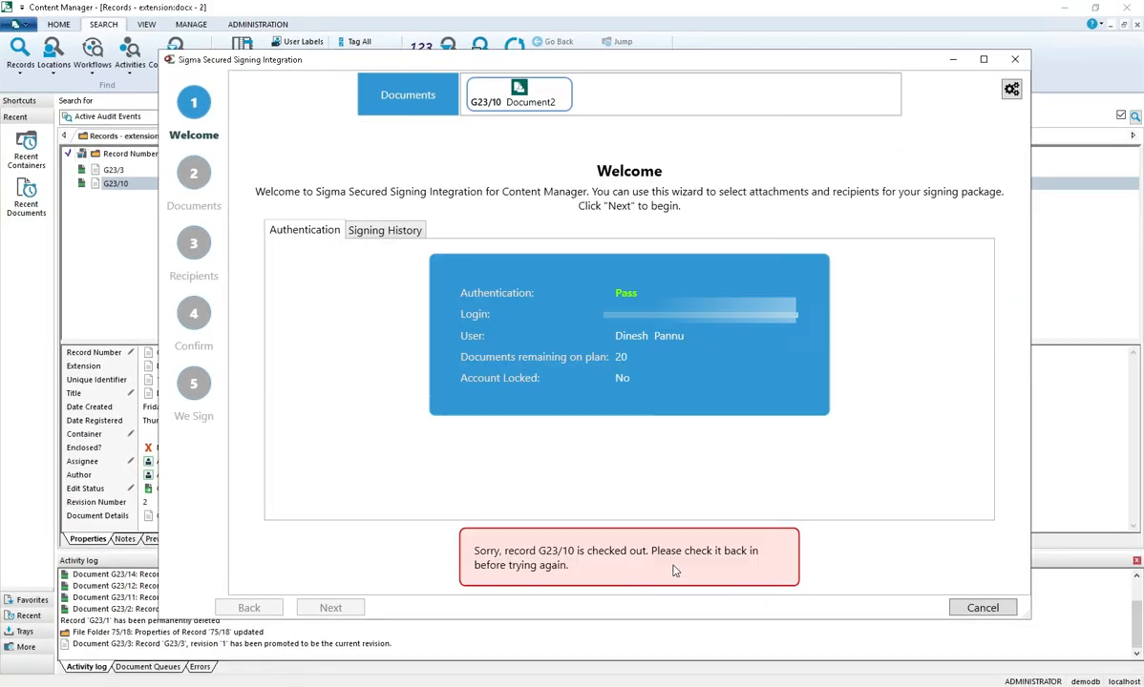
pyautogui.click(981, 608)
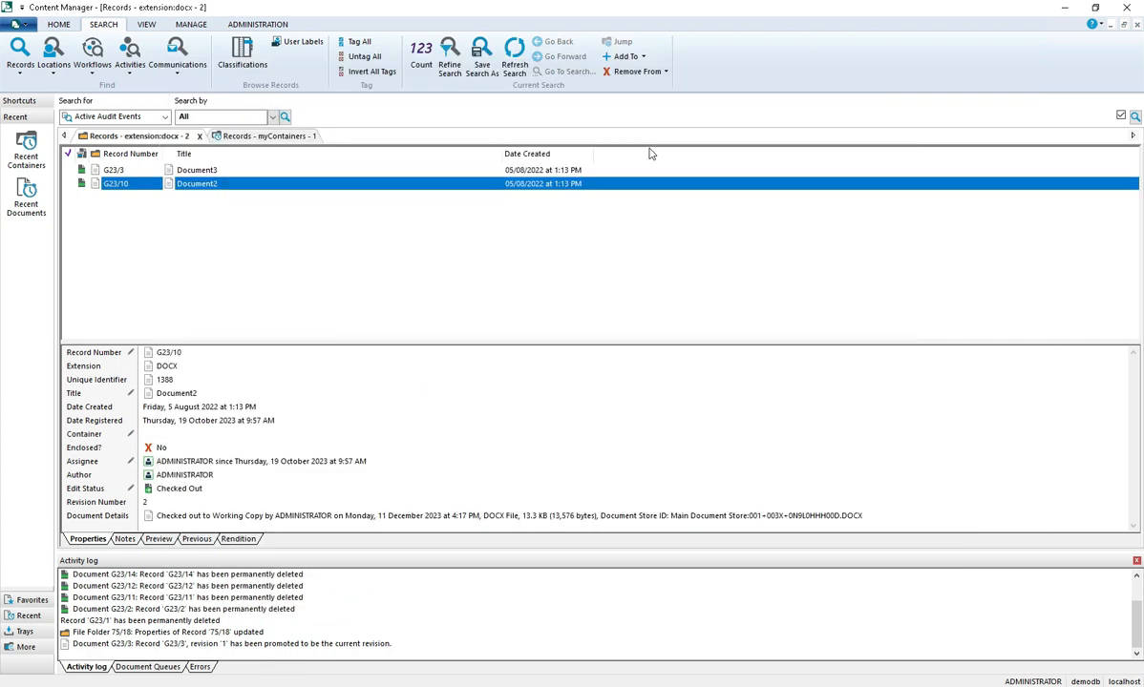
# - Refresh the record search, check the properties of G23/10 Document2, and open its PDF to examine the signature
pyautogui.click(514, 60)
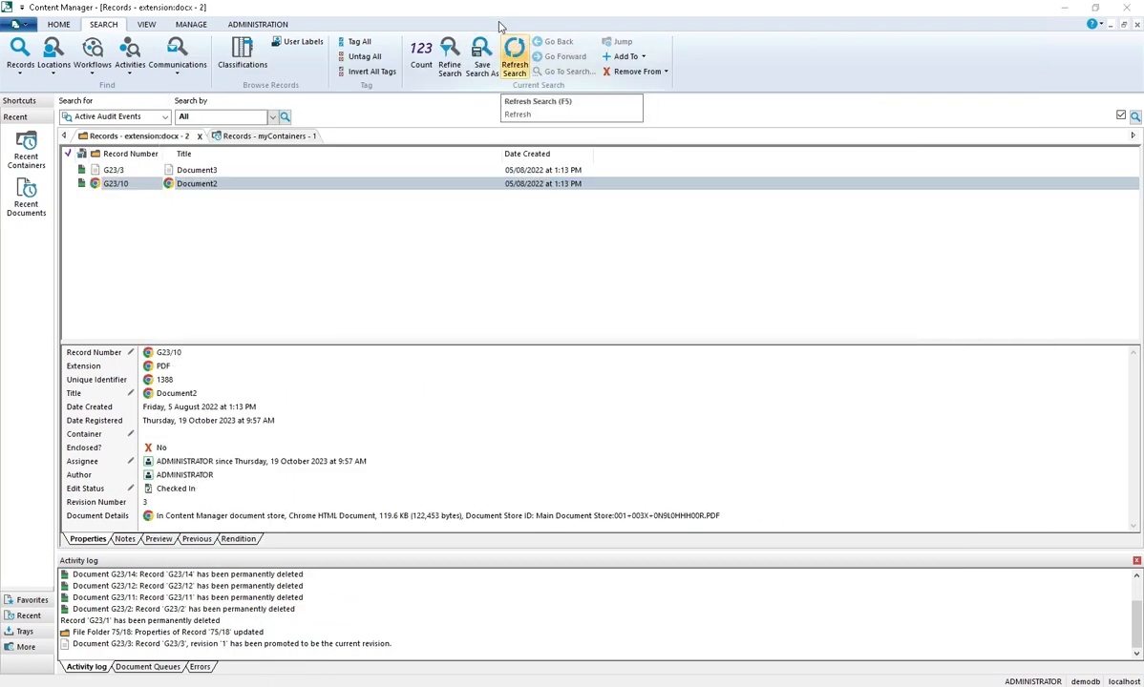
pyautogui.click(212, 183)
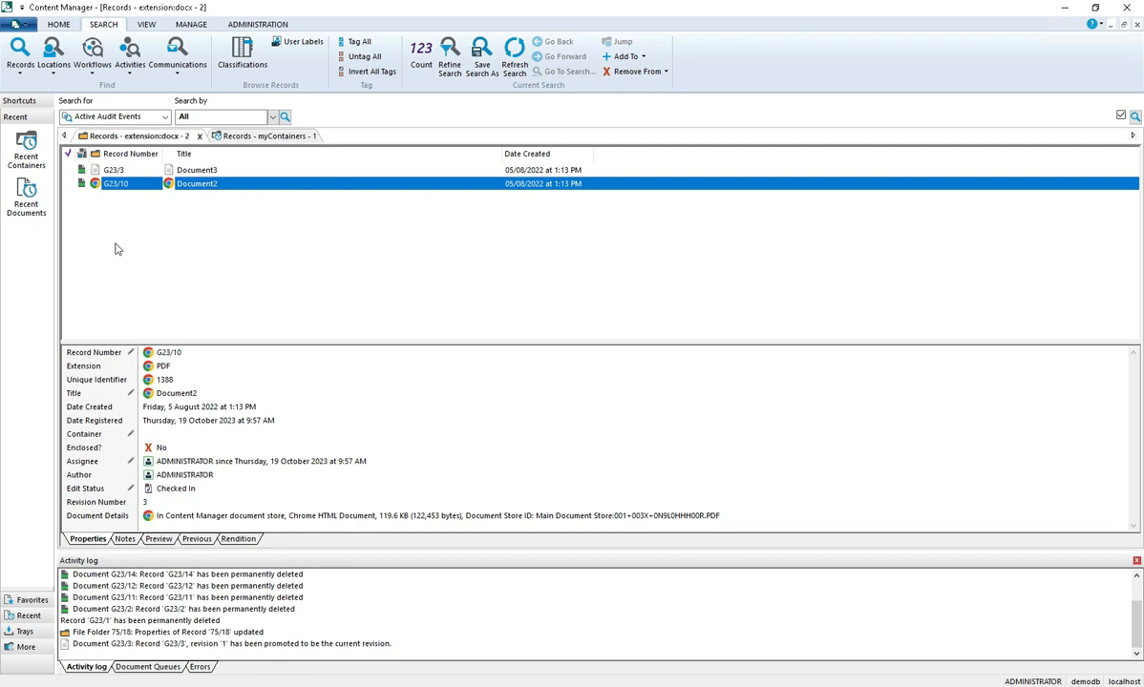
pyautogui.click(176, 370)
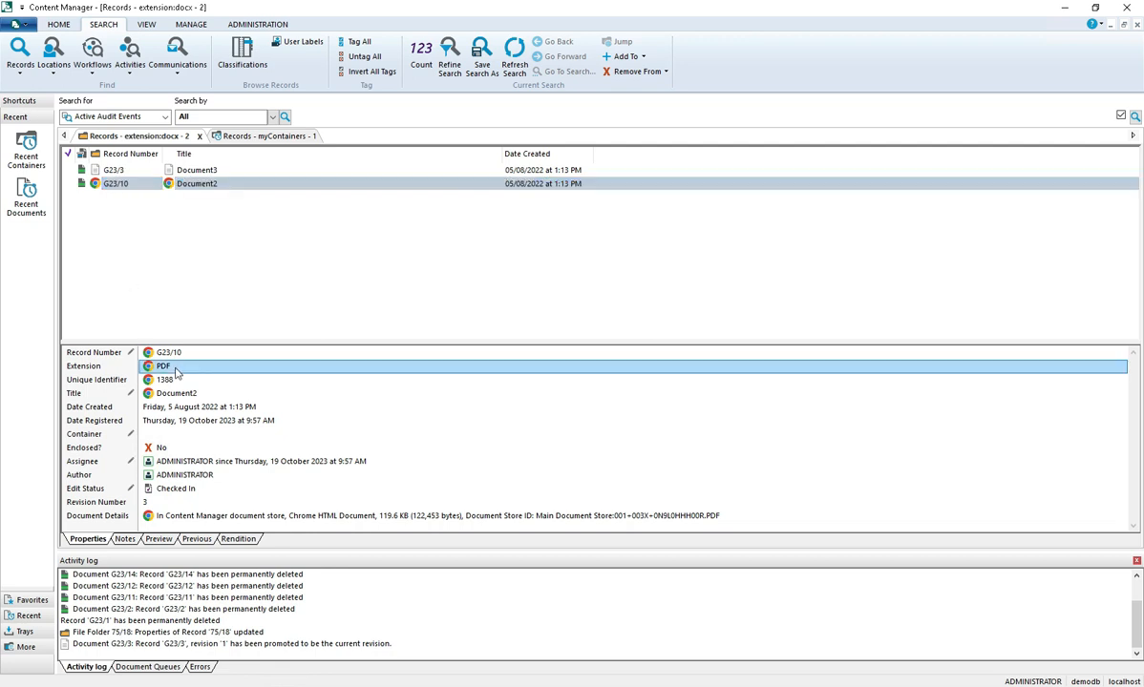
pyautogui.doubleClick(221, 184)
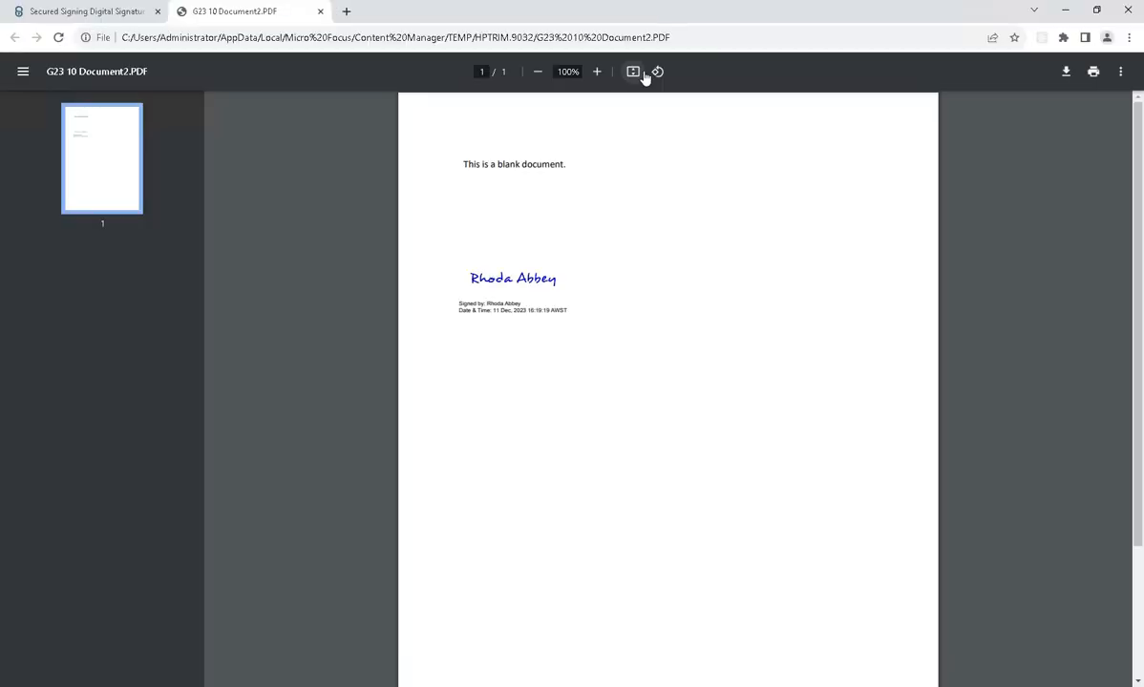
pyautogui.scroll(-3, 614, 178)
pyautogui.scroll(3, 616, 182)
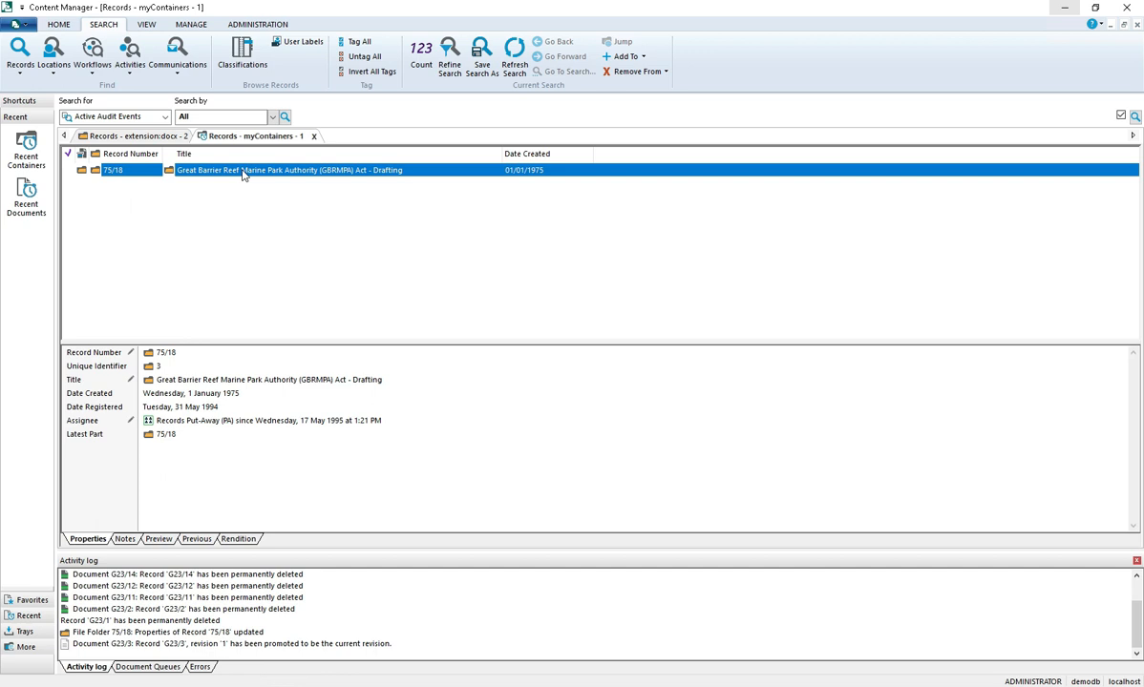
# - Start Secured Signing with container 75/18 as the destination for a signed template and proceed past the welcome page
pyautogui.rightClick(242, 174)
pyautogui.moveTo(363, 467)
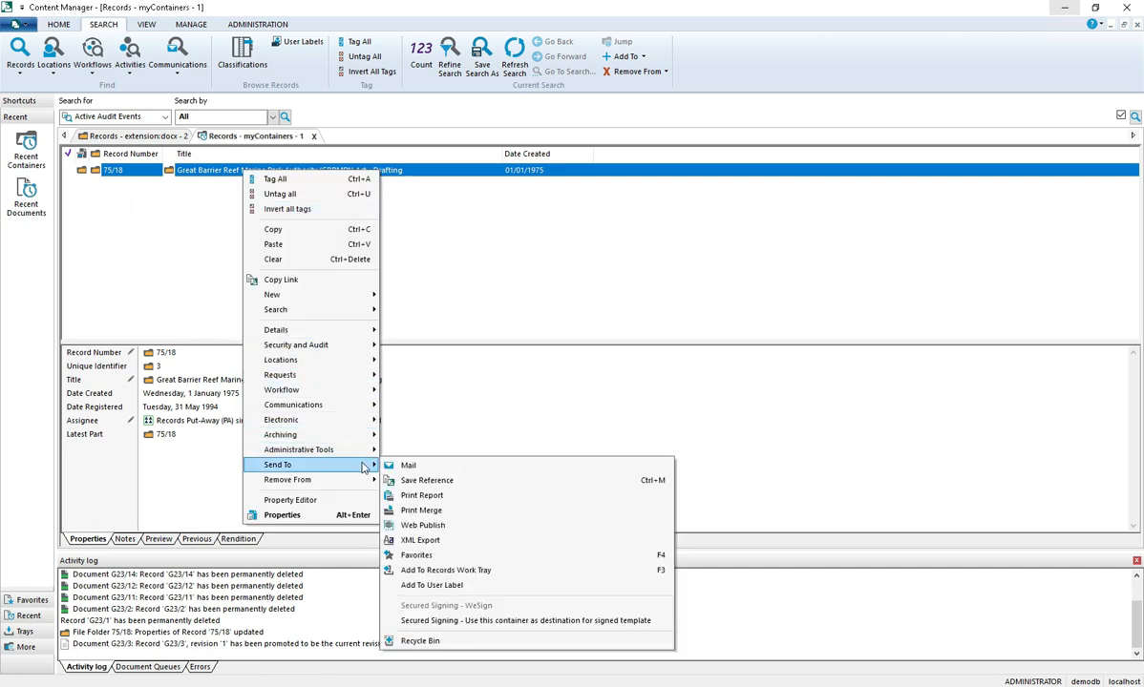
pyautogui.click(665, 628)
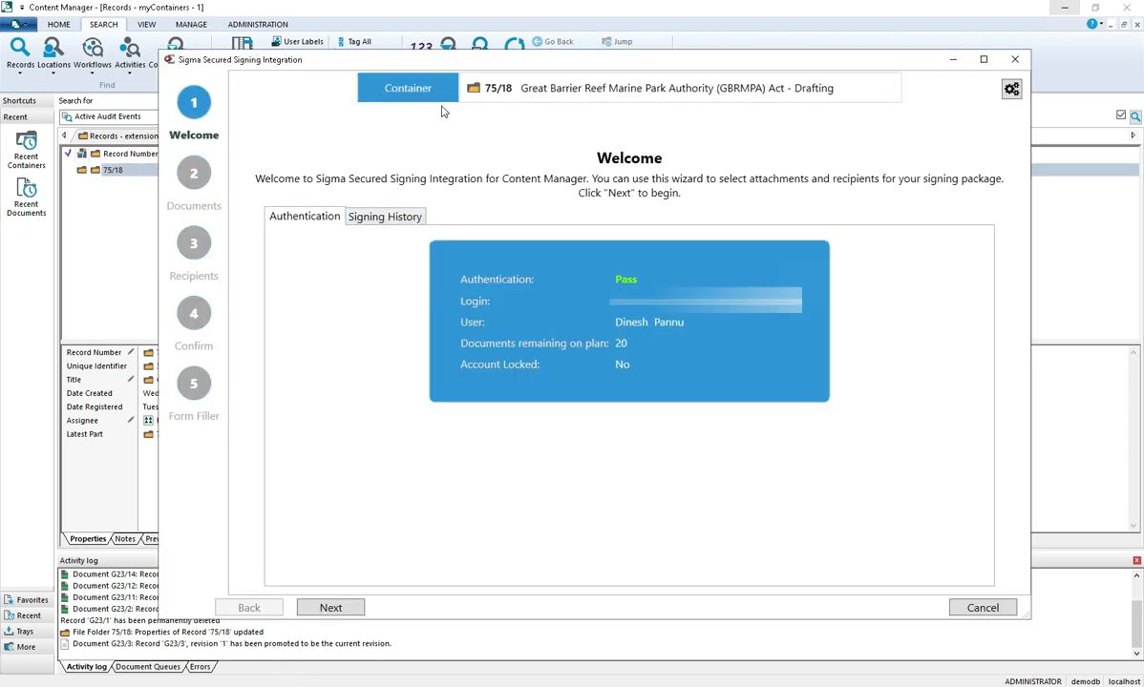
pyautogui.click(327, 607)
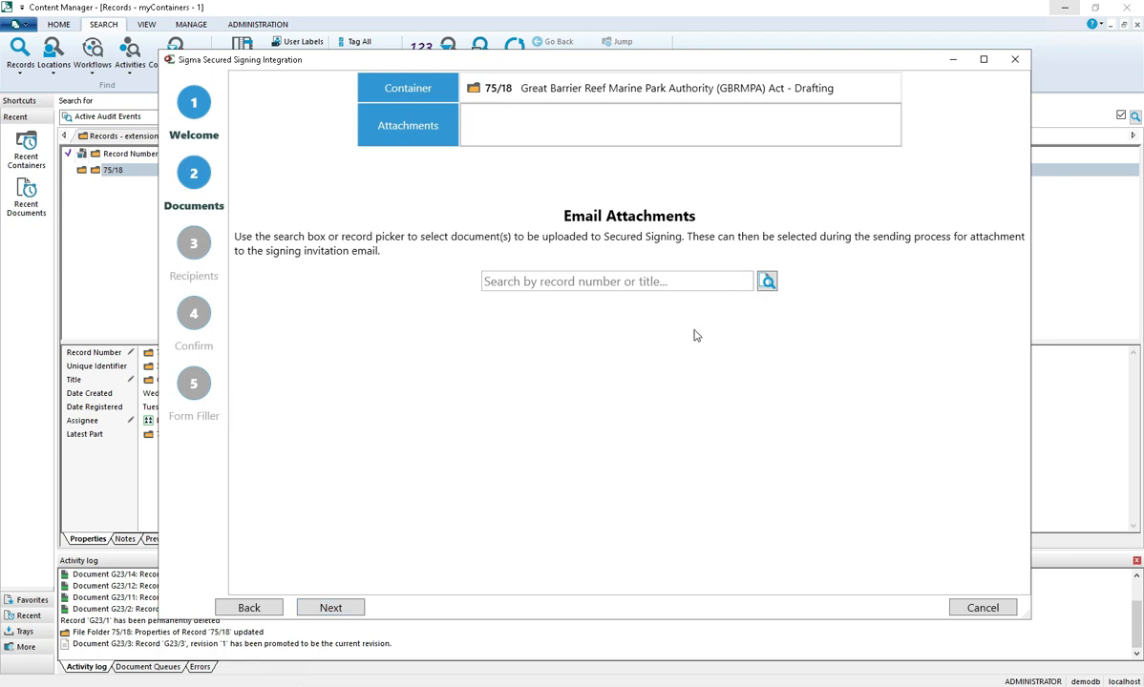
# - Add record G23/3 Document3 as an email attachment using the record picker
pyautogui.click(766, 282)
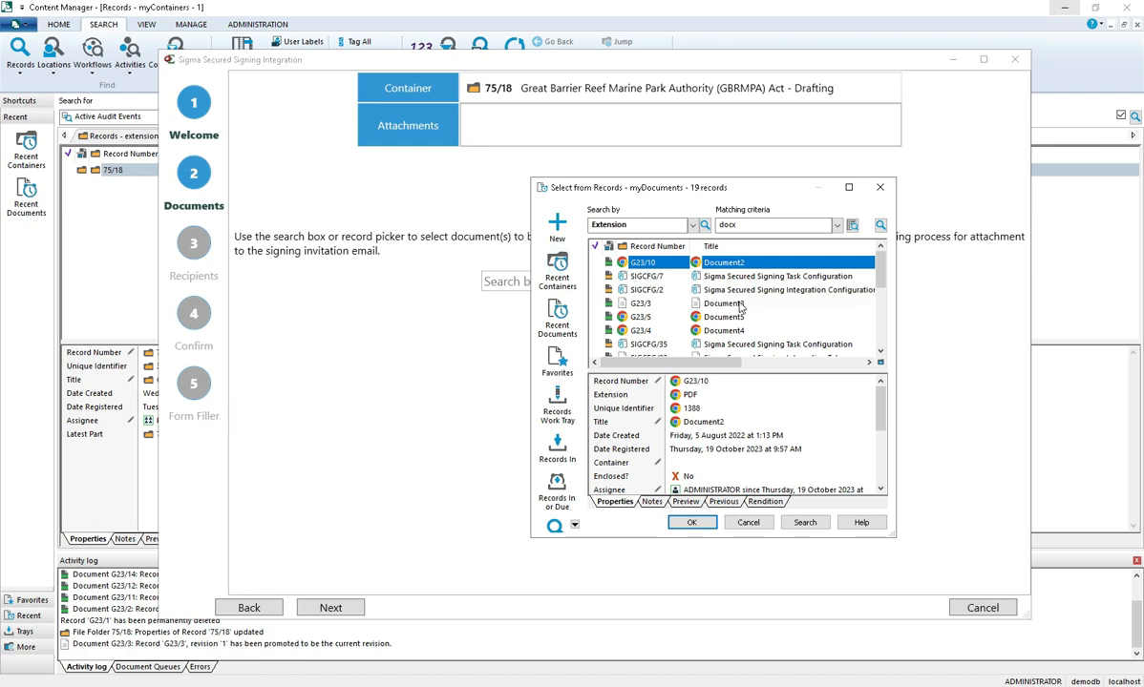
pyautogui.scroll(-4, 740, 305)
pyautogui.scroll(5, 744, 316)
pyautogui.click(718, 304)
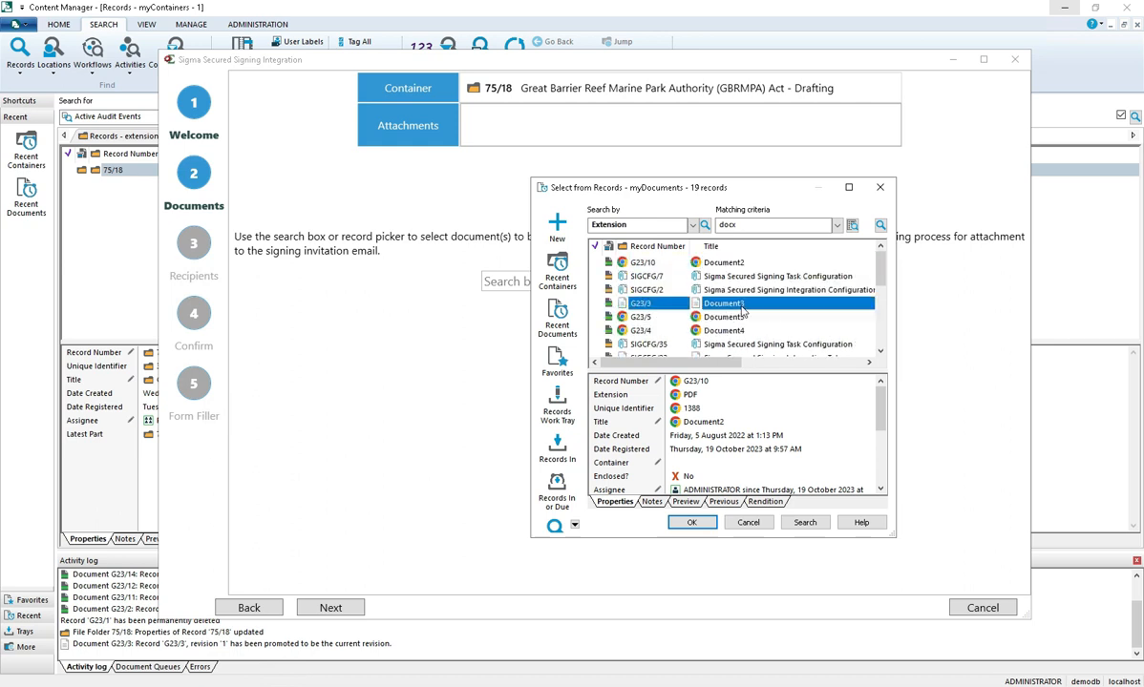
pyautogui.click(694, 523)
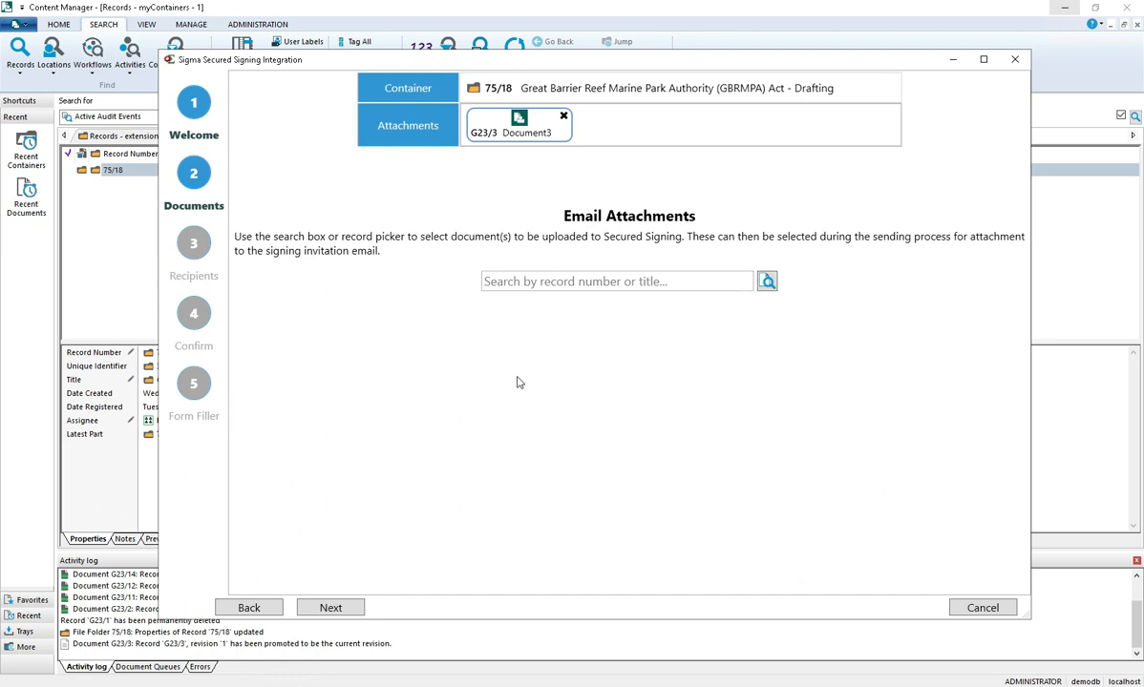
# - Add the first person in the location picker as signing recipient and accept Document3's security profile
pyautogui.click(331, 609)
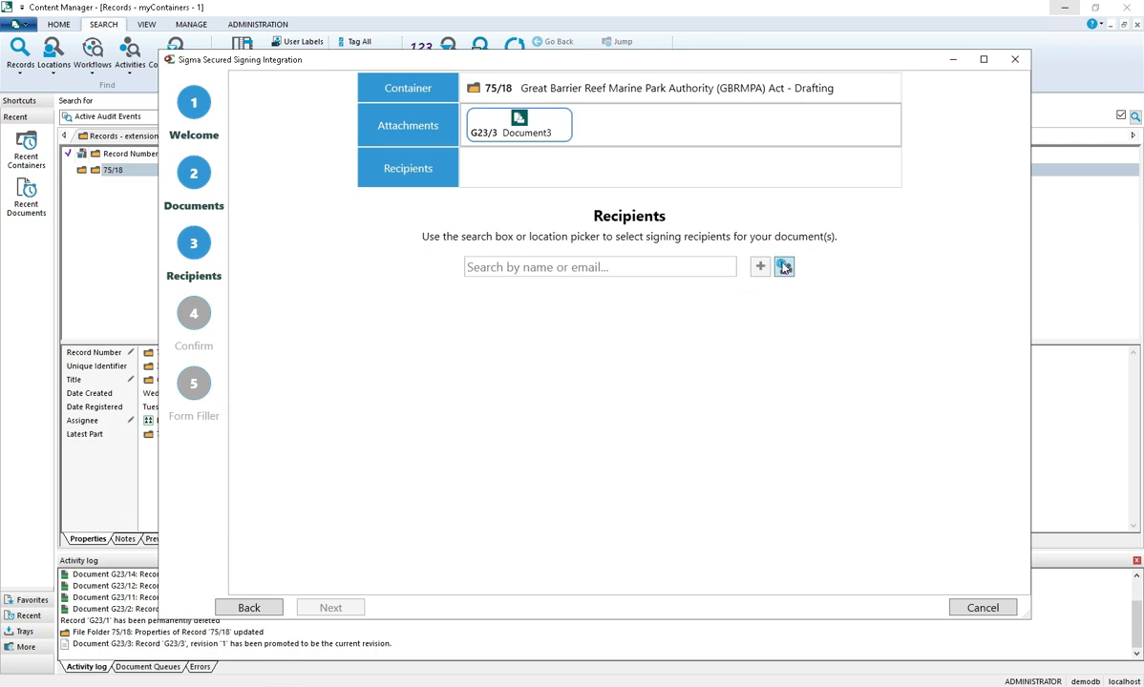
pyautogui.click(779, 265)
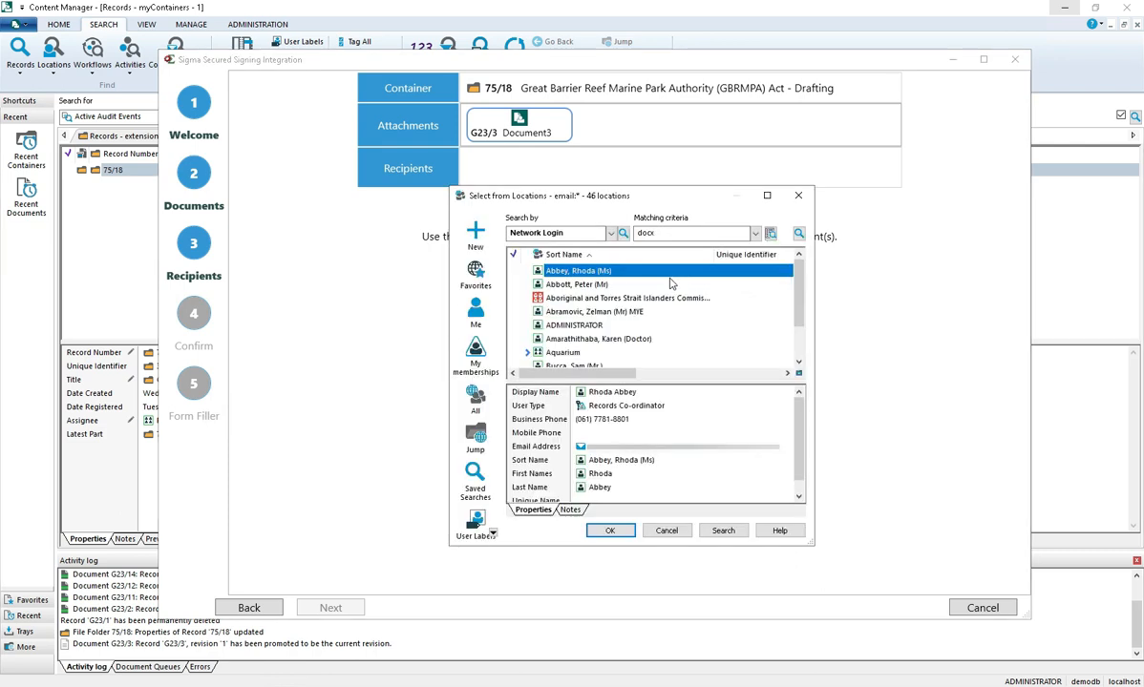
pyautogui.doubleClick(577, 272)
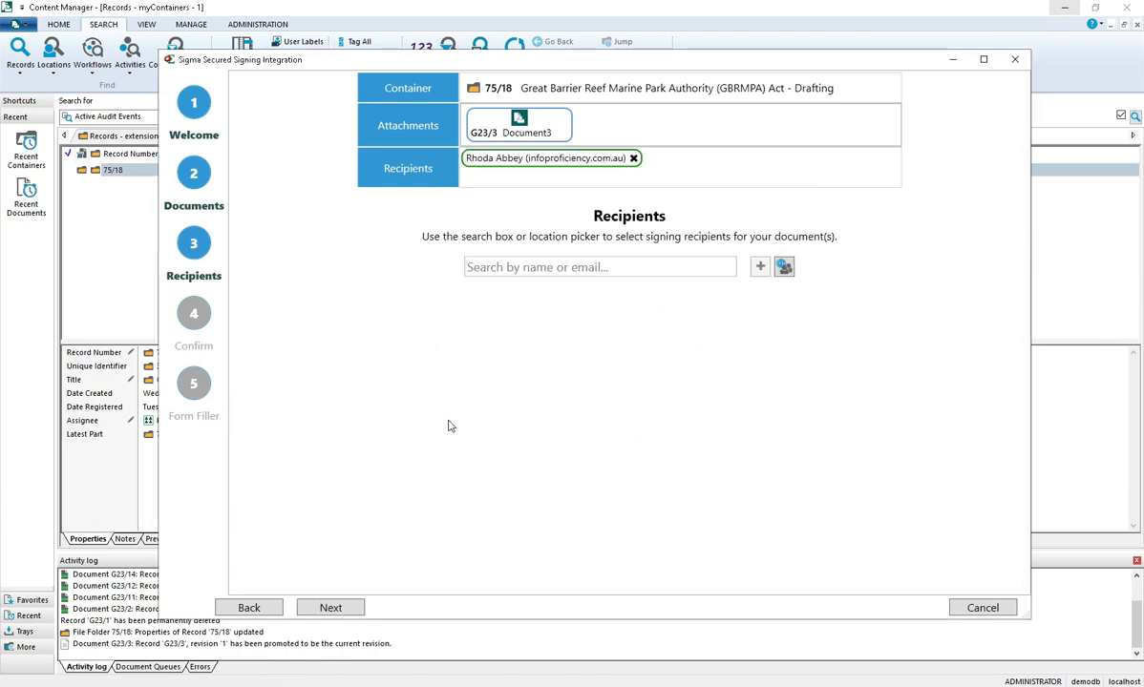
pyautogui.click(330, 609)
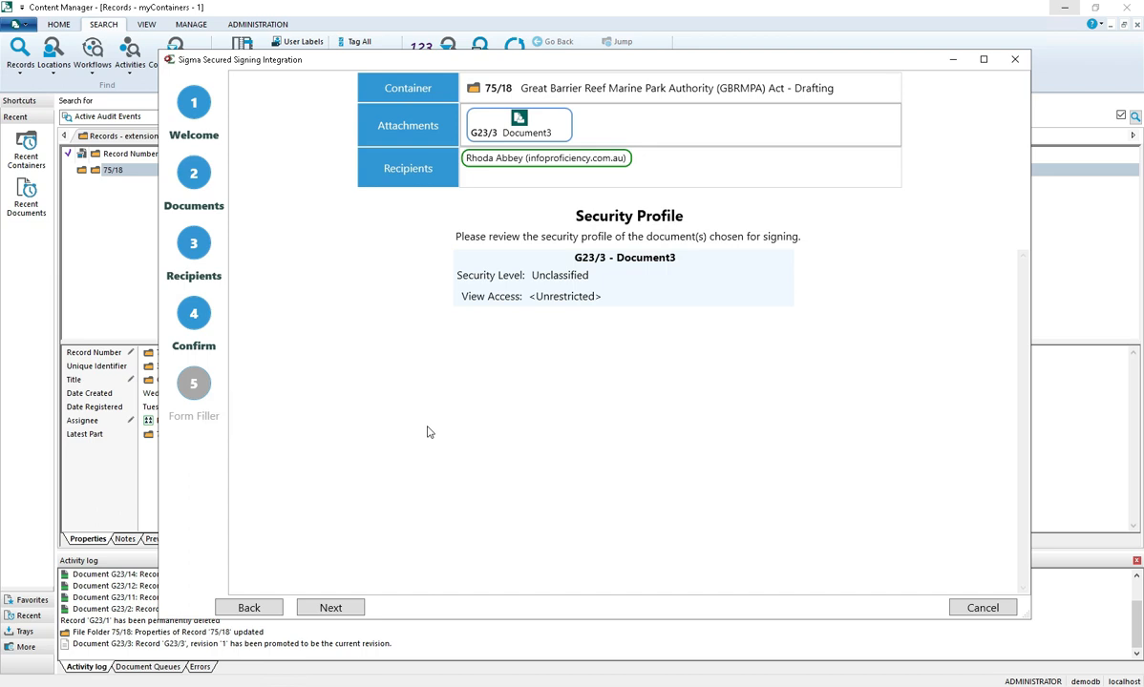
pyautogui.click(331, 608)
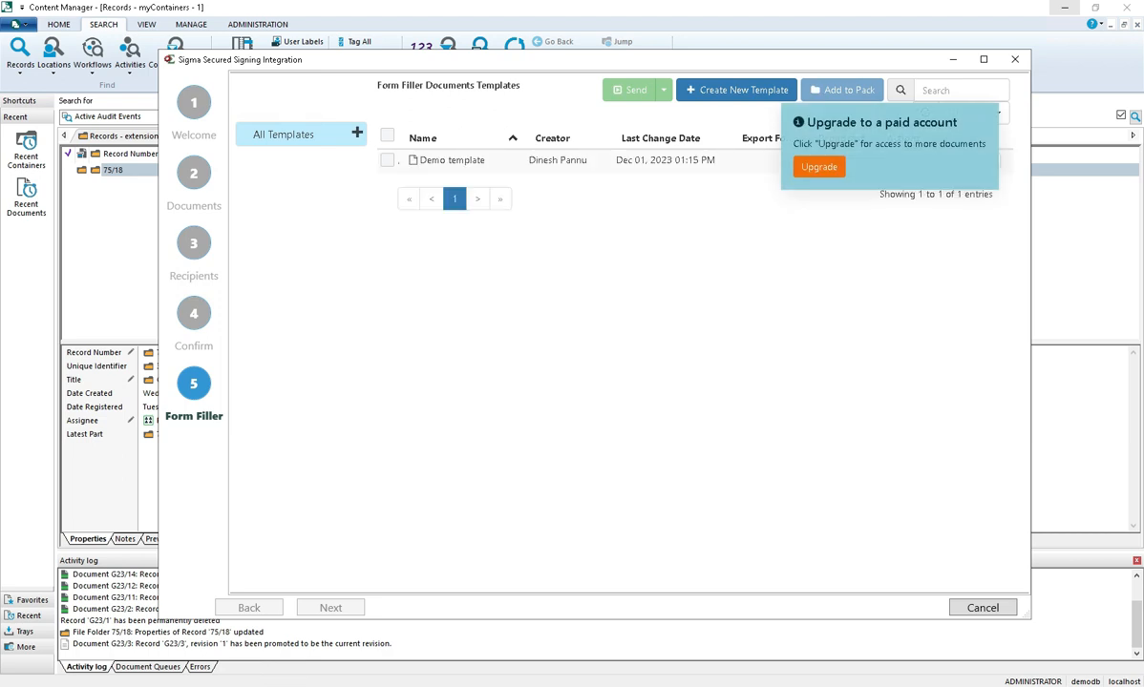
# - Dismiss the account upgrade notice and open the invitation workflow for the Demo template
pyautogui.click(983, 118)
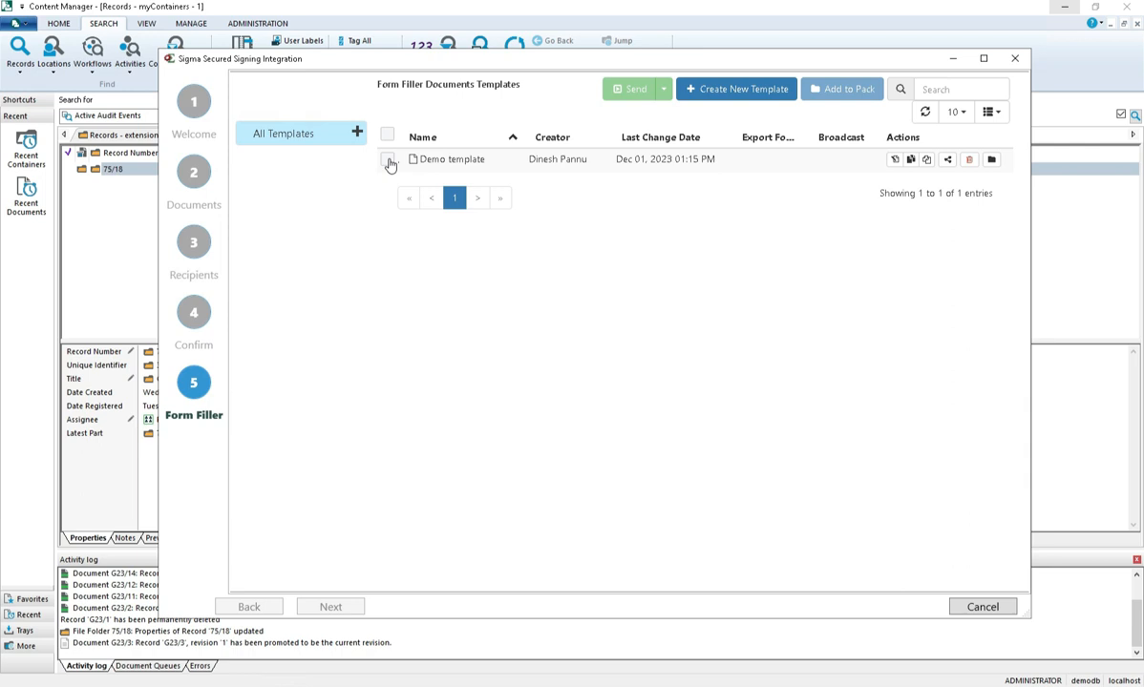
pyautogui.click(388, 160)
pyautogui.click(629, 94)
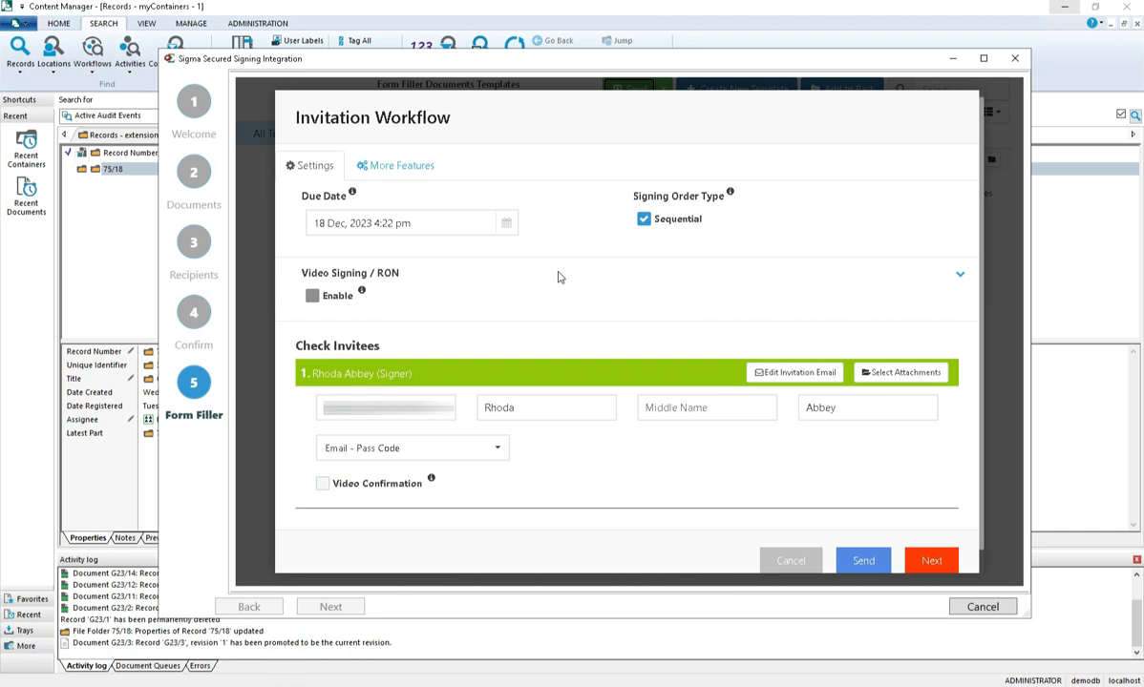
# - Attach Document3 to the signer's invitation and send the invitation with the remaining default workflow settings
pyautogui.click(934, 373)
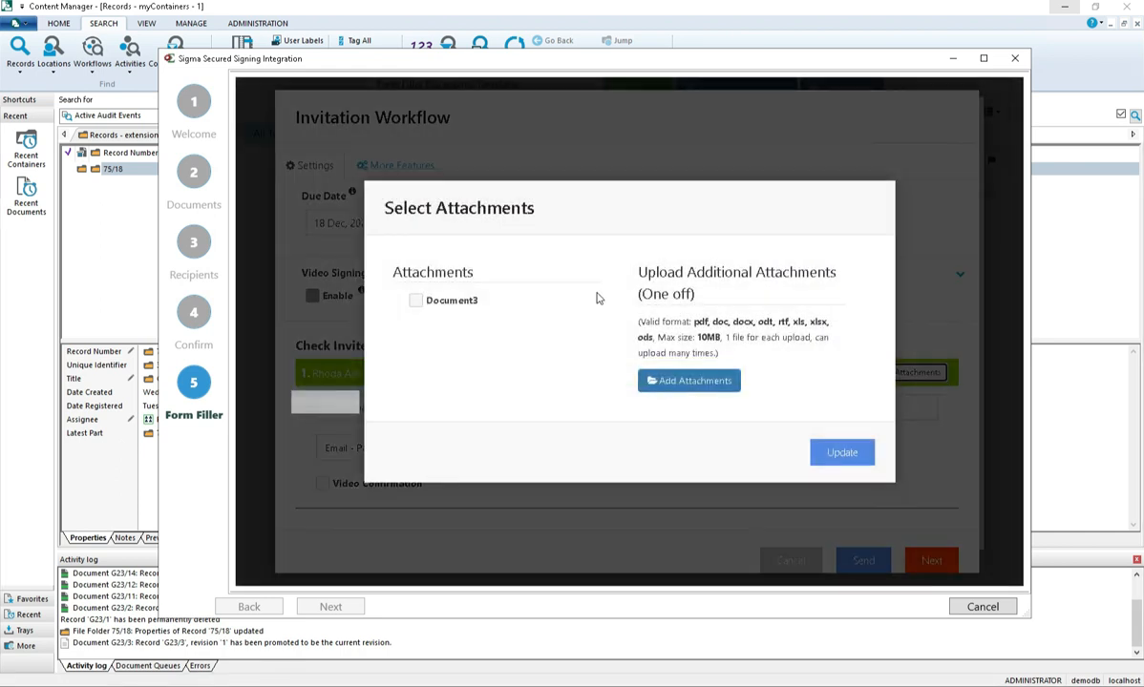
pyautogui.click(415, 302)
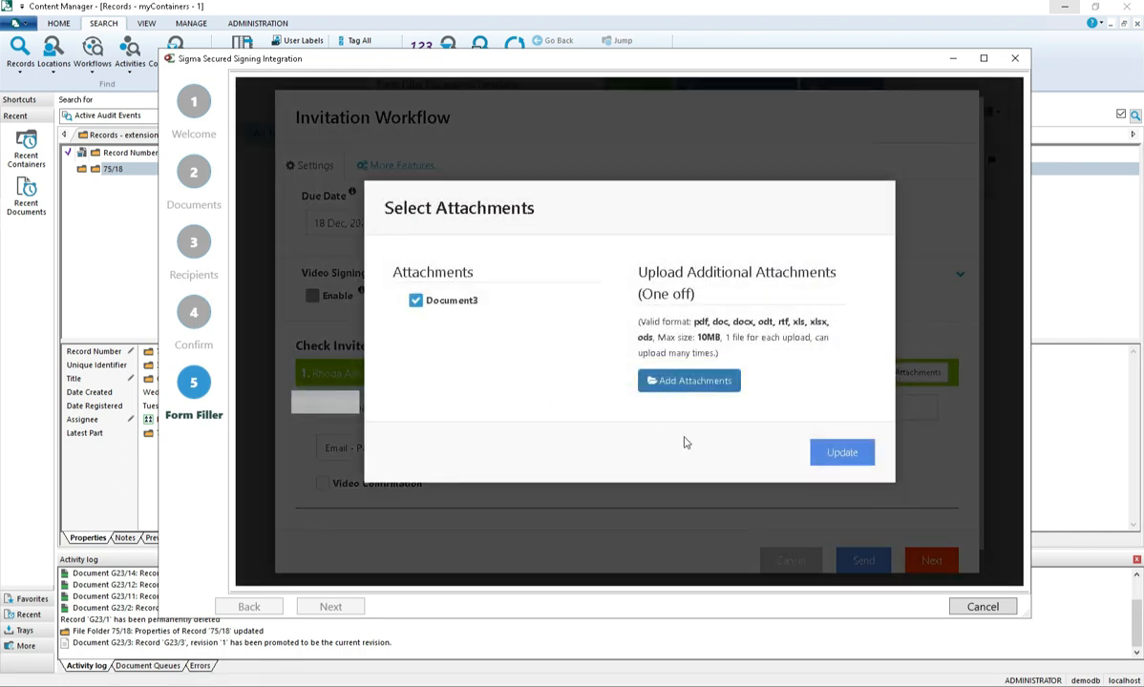
pyautogui.click(824, 459)
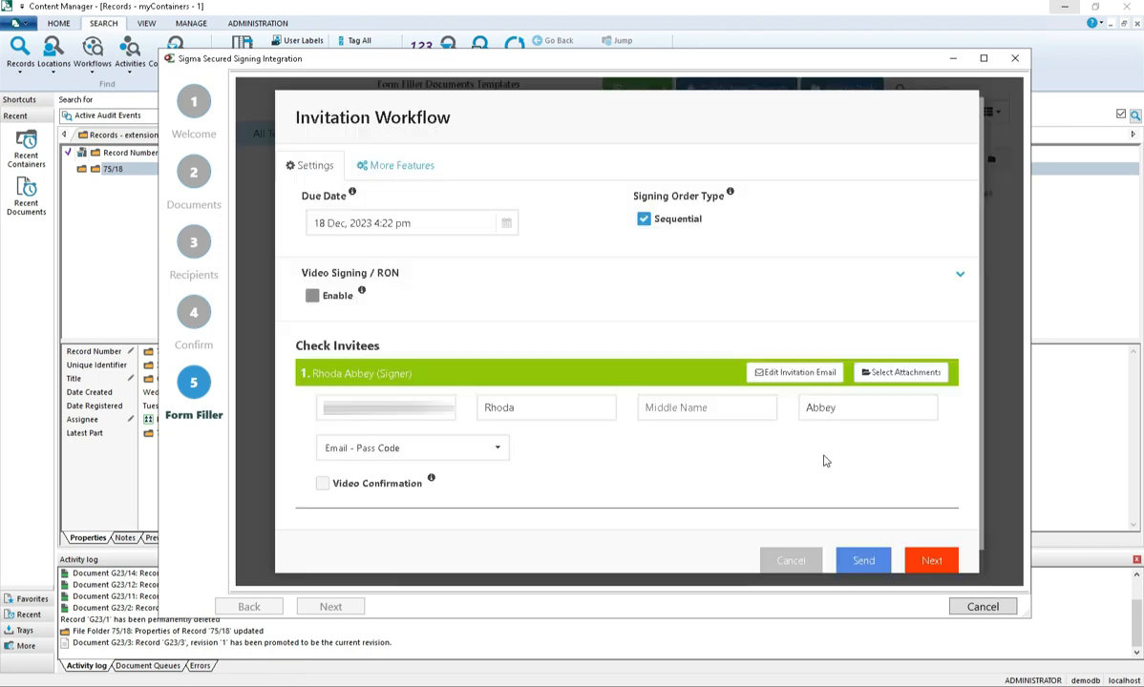
pyautogui.click(863, 561)
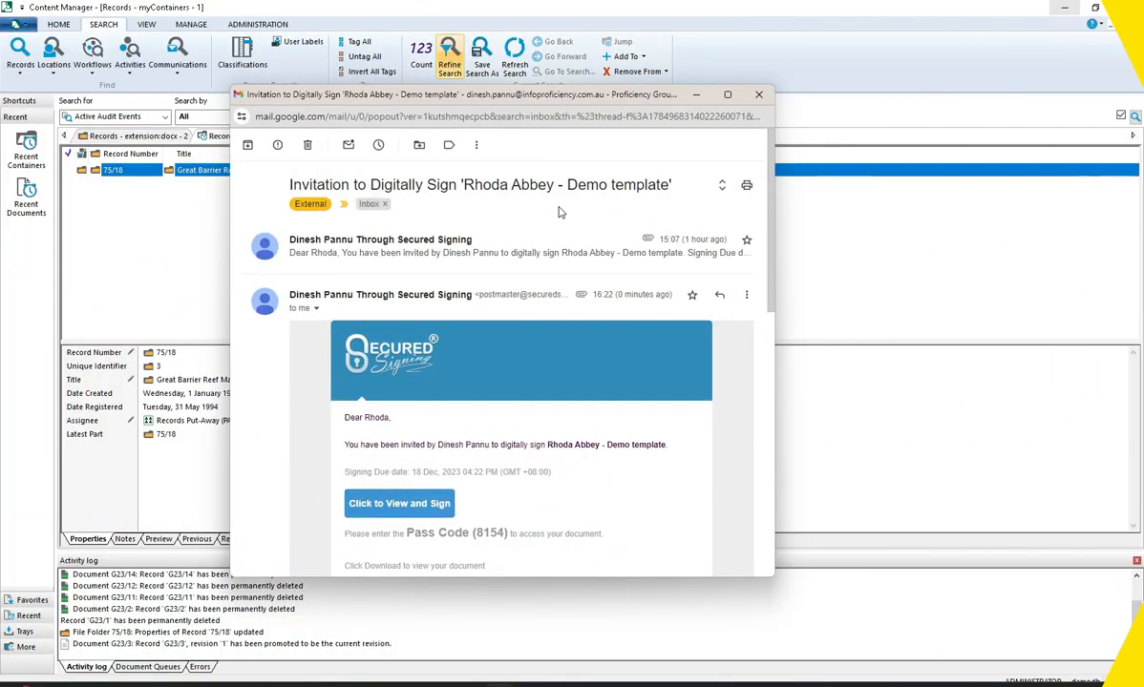
# - Review the Demo template signing invitation email, including its signing options and attachment
pyautogui.scroll(-3, 553, 243)
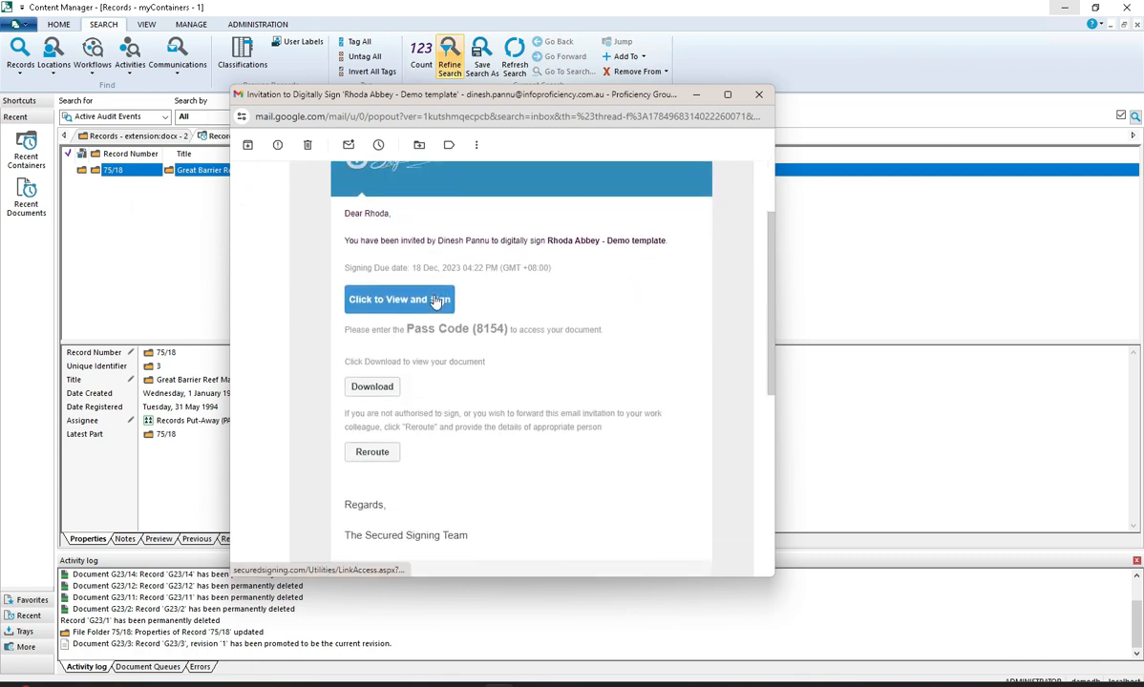
pyautogui.scroll(-5, 572, 340)
pyautogui.moveTo(398, 331)
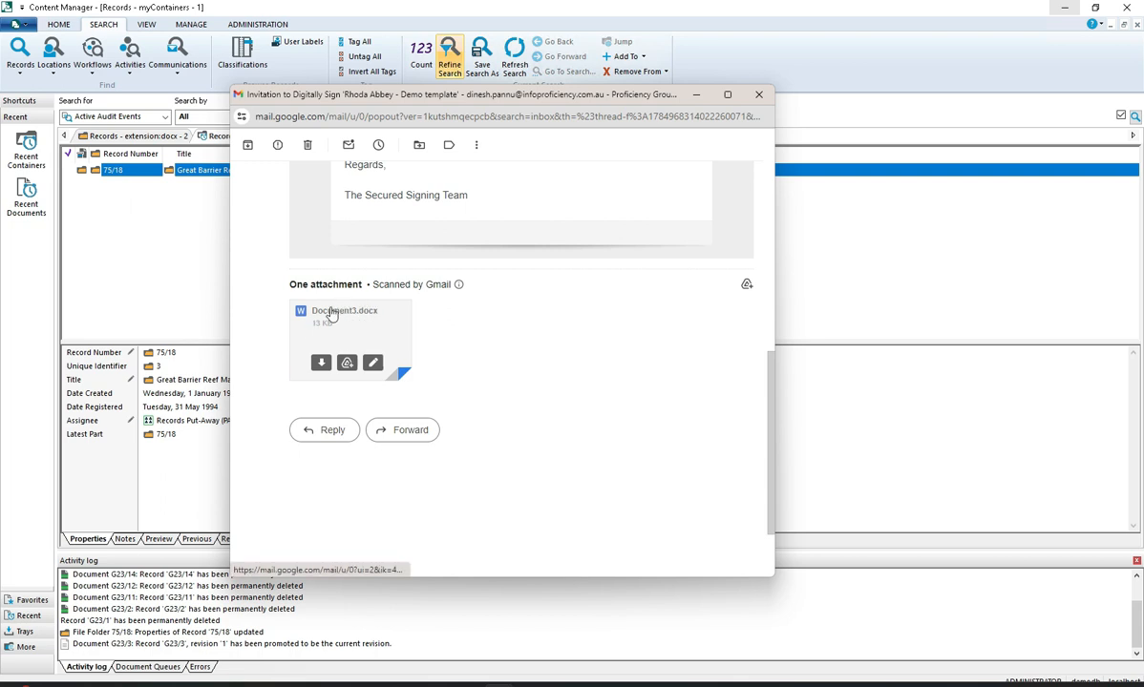
pyautogui.scroll(5, 630, 350)
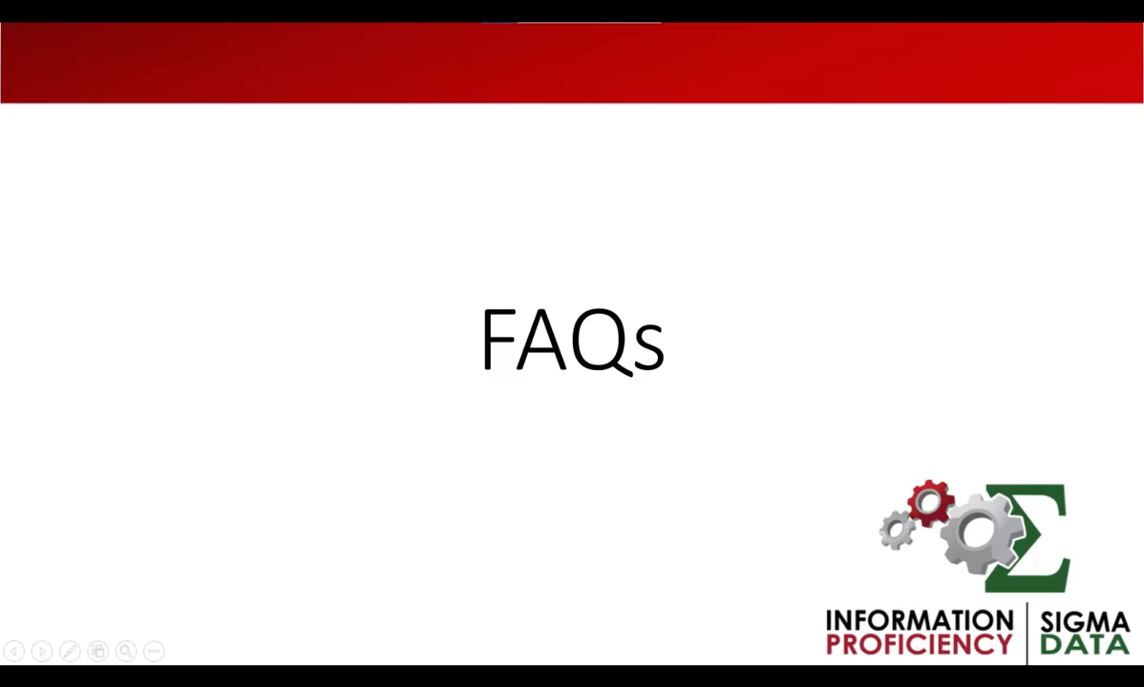
pyautogui.press('Right')
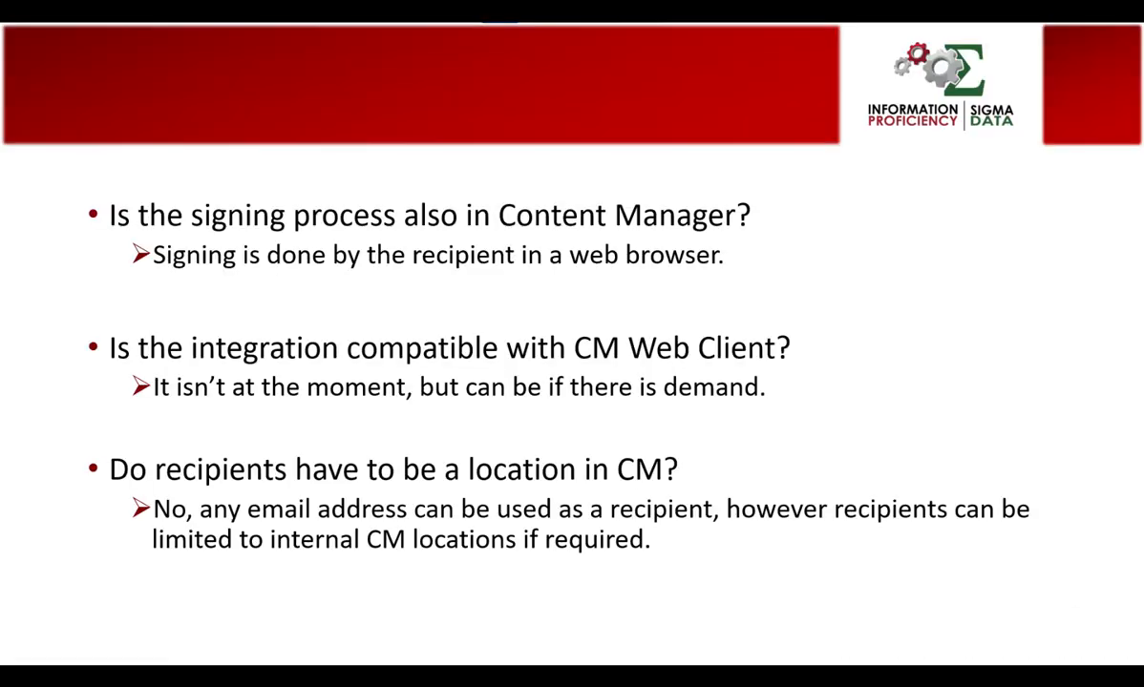